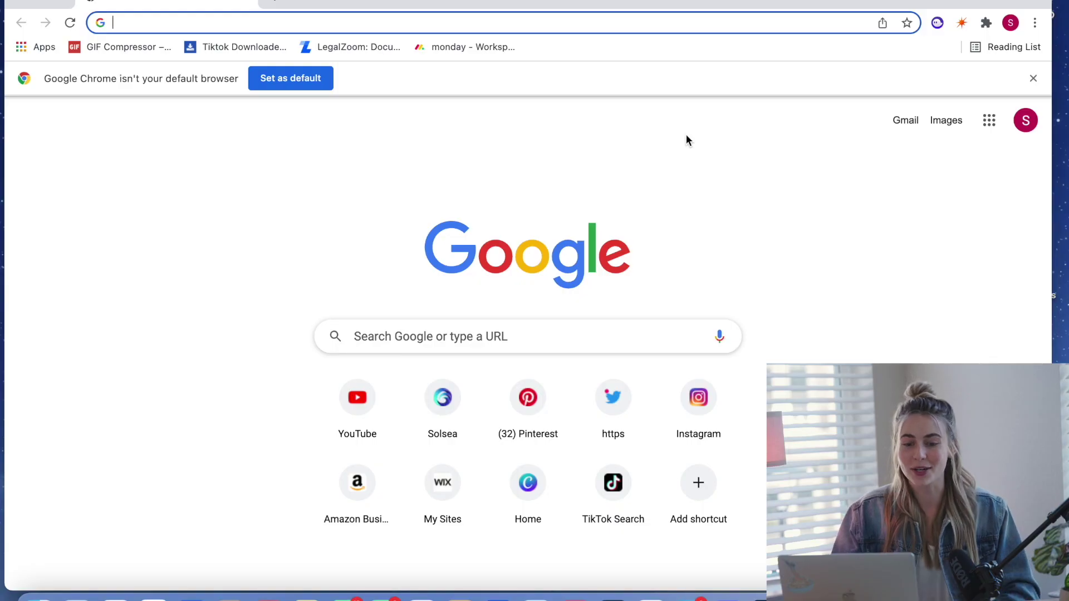
Load solsea.io in Chrome and bring up the Connect Wallet choices.
type("solse")
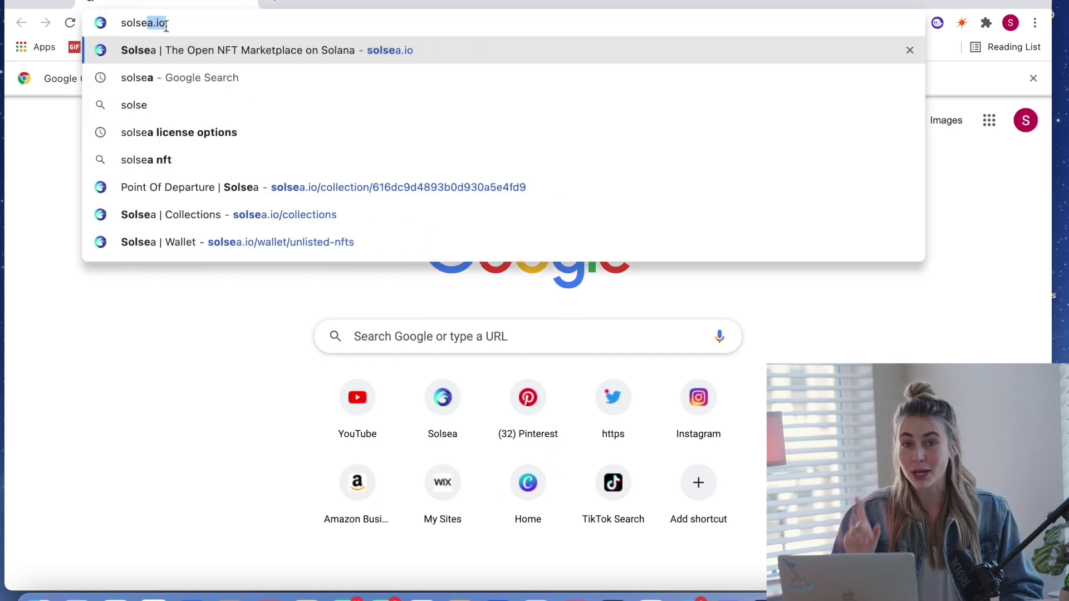
type("a.io")
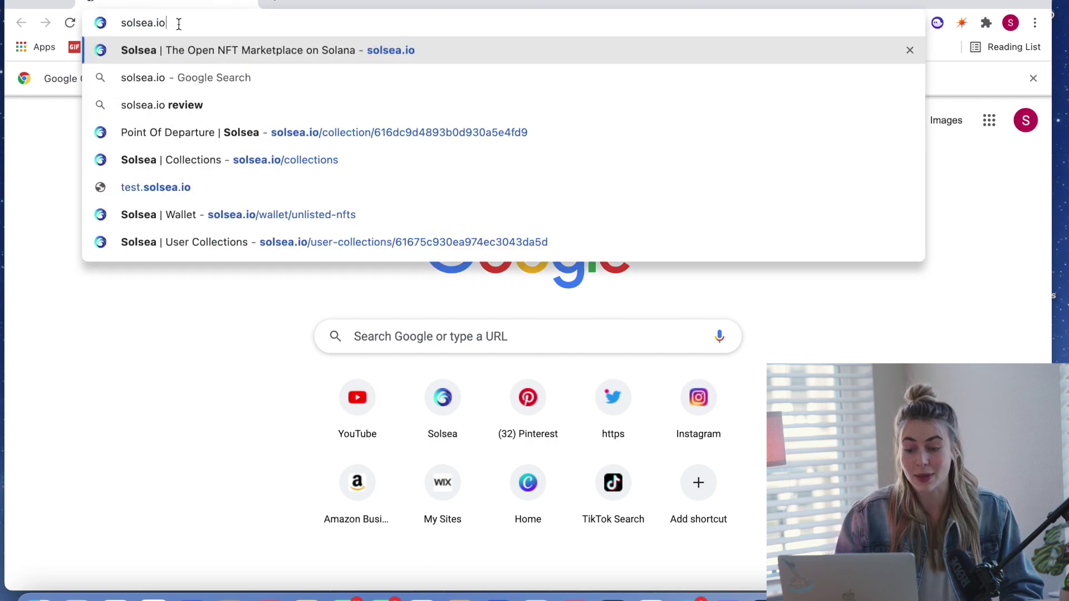
key("Return")
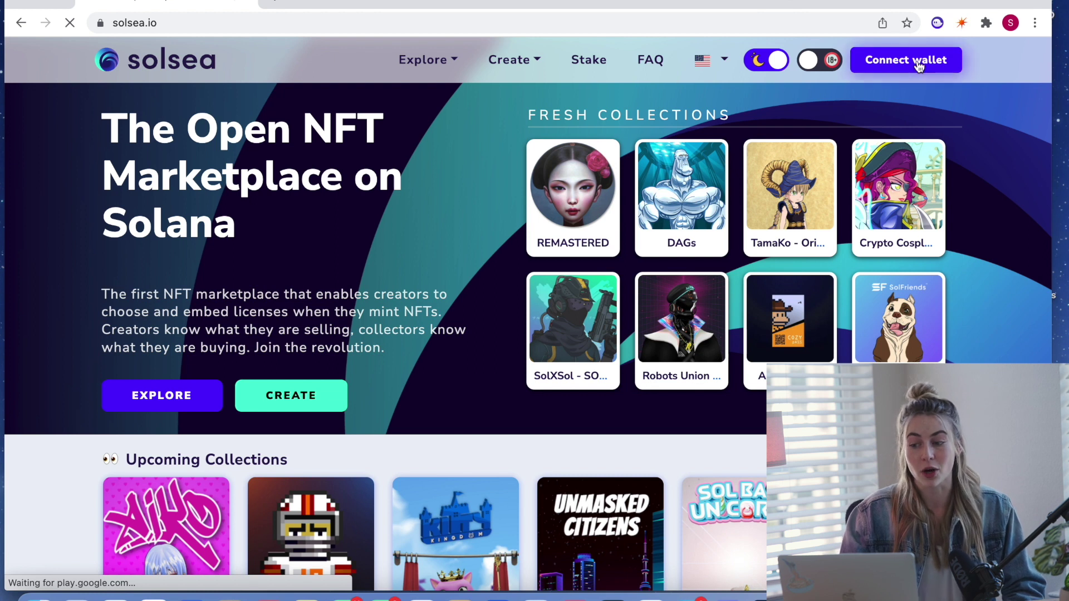
left_click(917, 65)
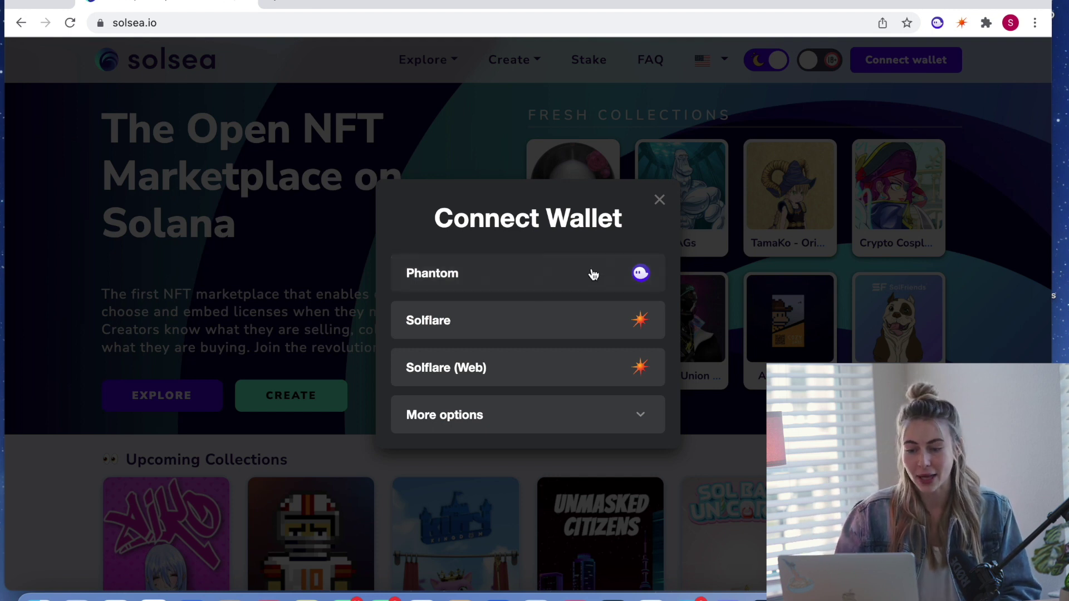
Connect the Phantom wallet to Solsea.
left_click(593, 274)
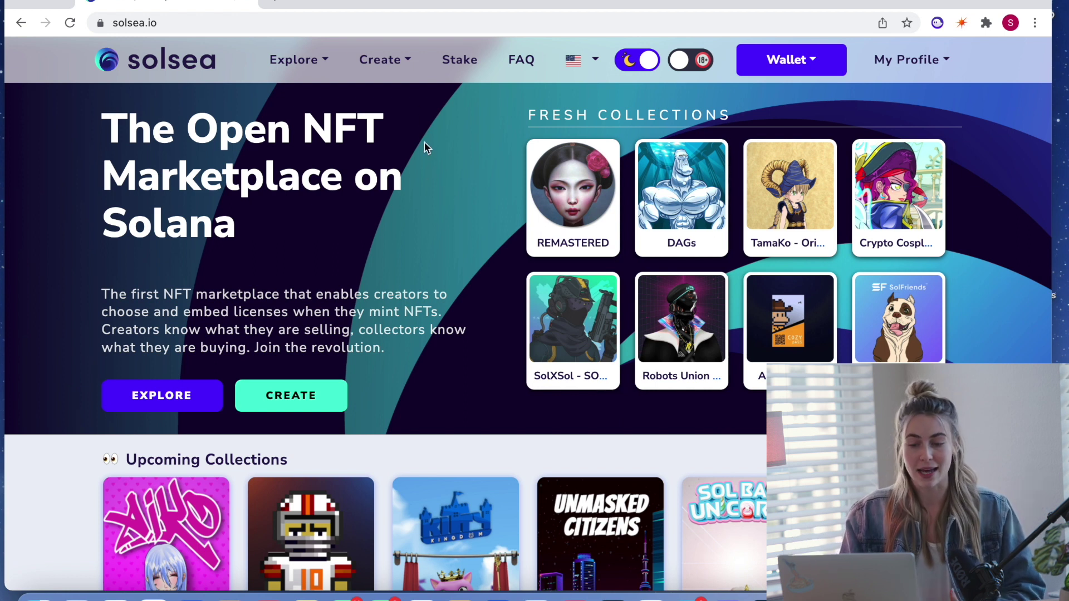
left_click(402, 74)
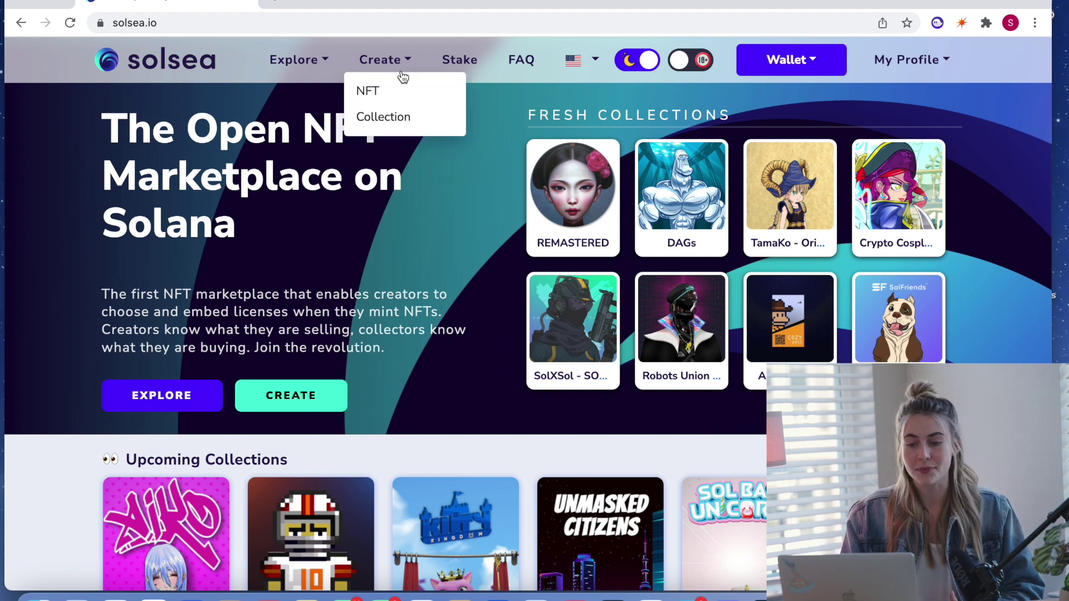
Open the Create Collection page and review its title, description, icon, banner and social-link fields.
left_click(410, 117)
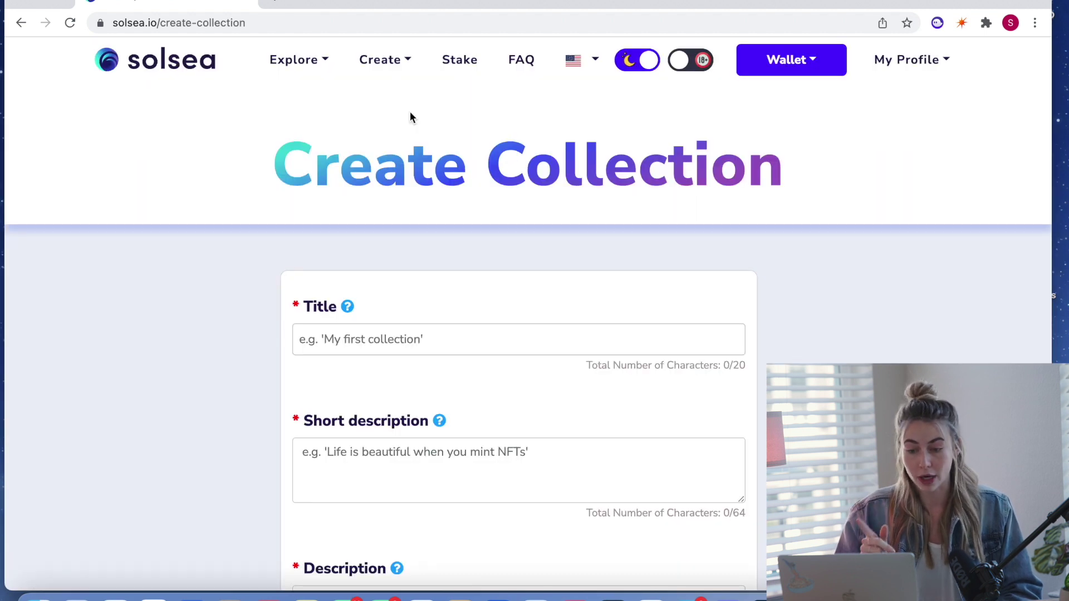
scroll(894, 303, "down", 1)
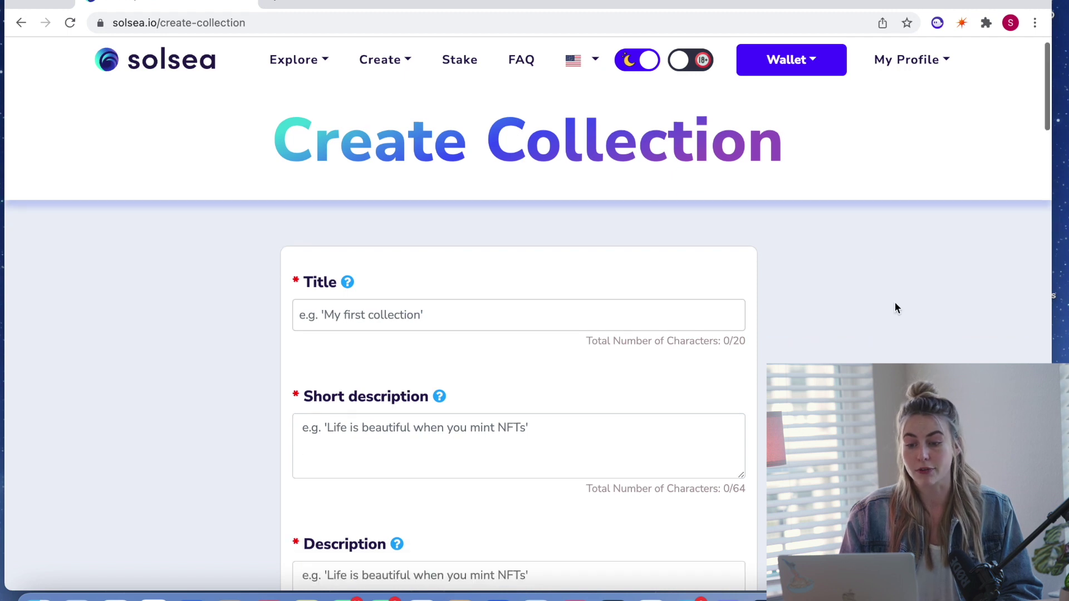
scroll(874, 221, "down", 2)
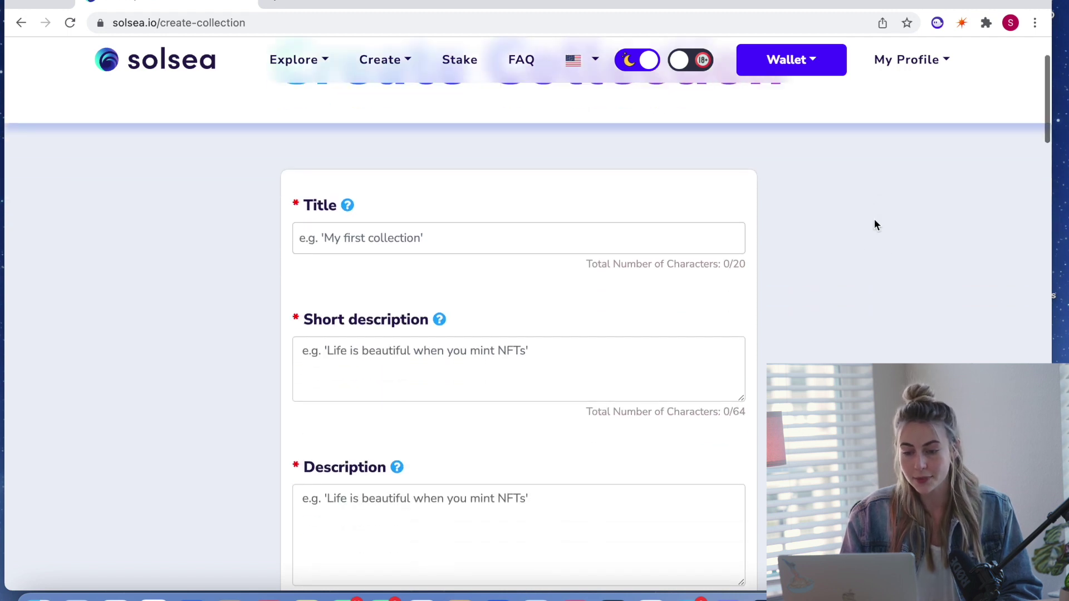
scroll(874, 220, "down", 1)
scroll(873, 222, "down", 5)
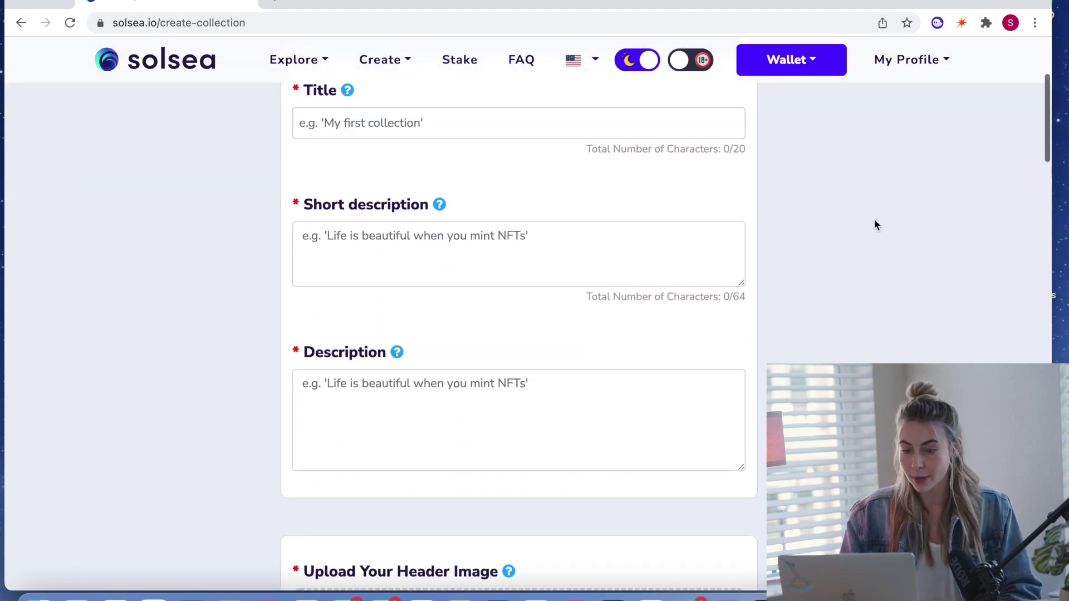
scroll(874, 224, "down", 12)
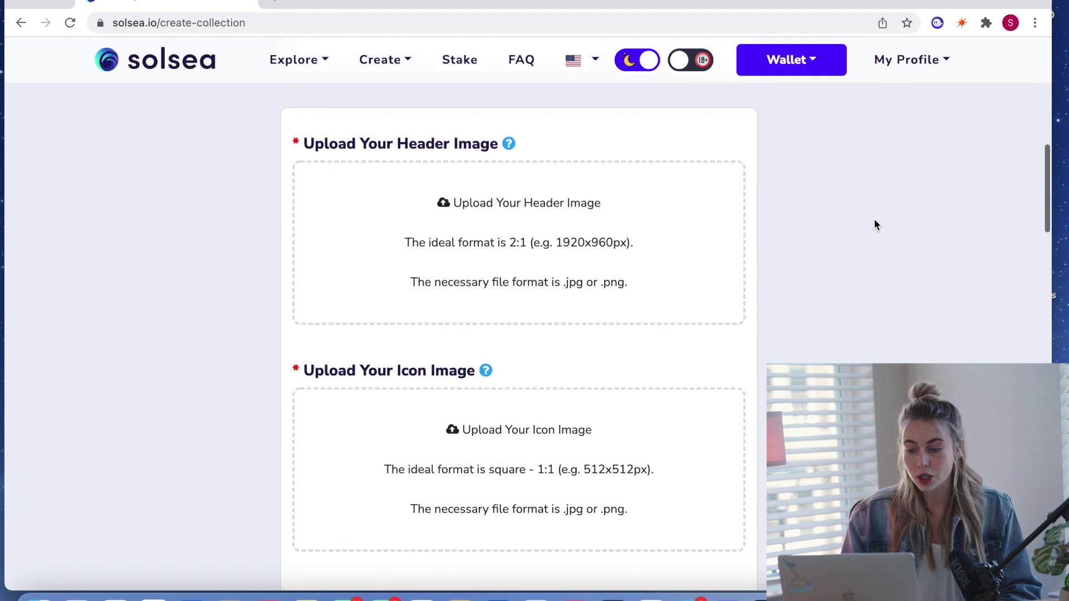
scroll(874, 225, "down", 20)
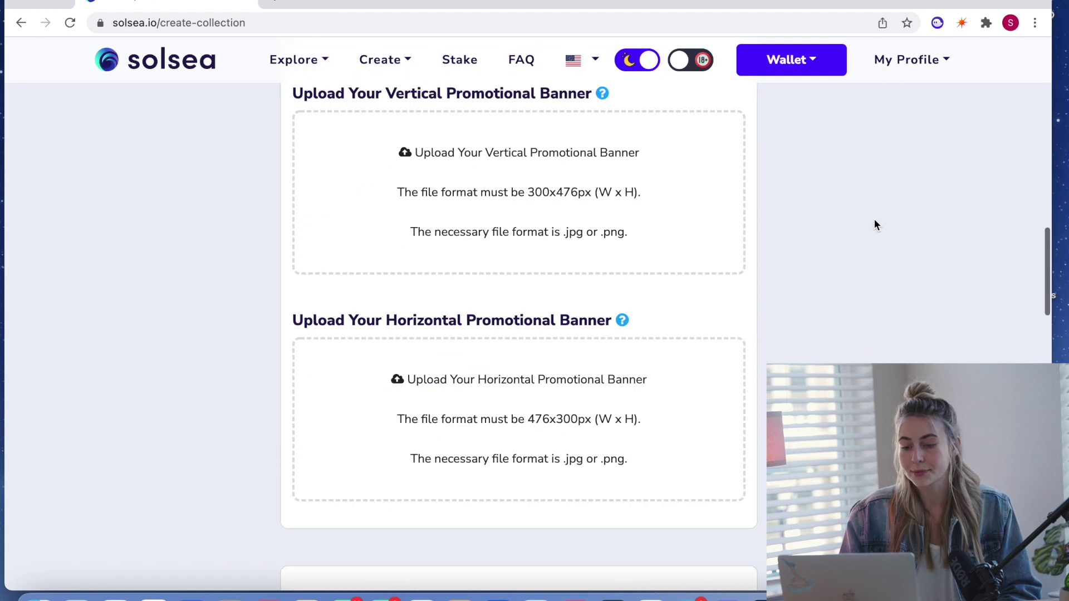
scroll(875, 225, "down", 7)
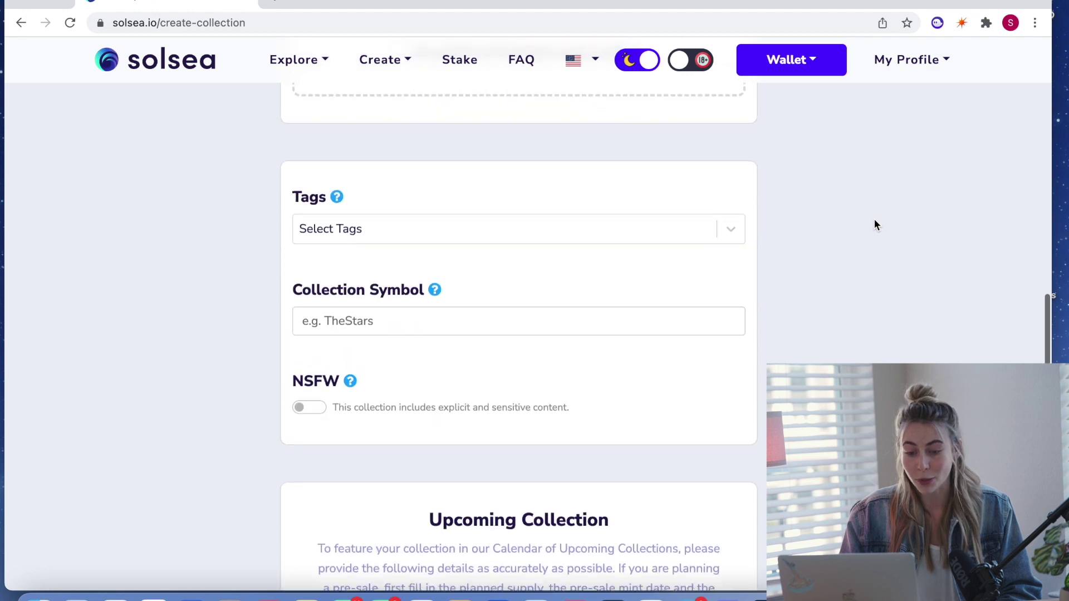
scroll(805, 312, "down", 15)
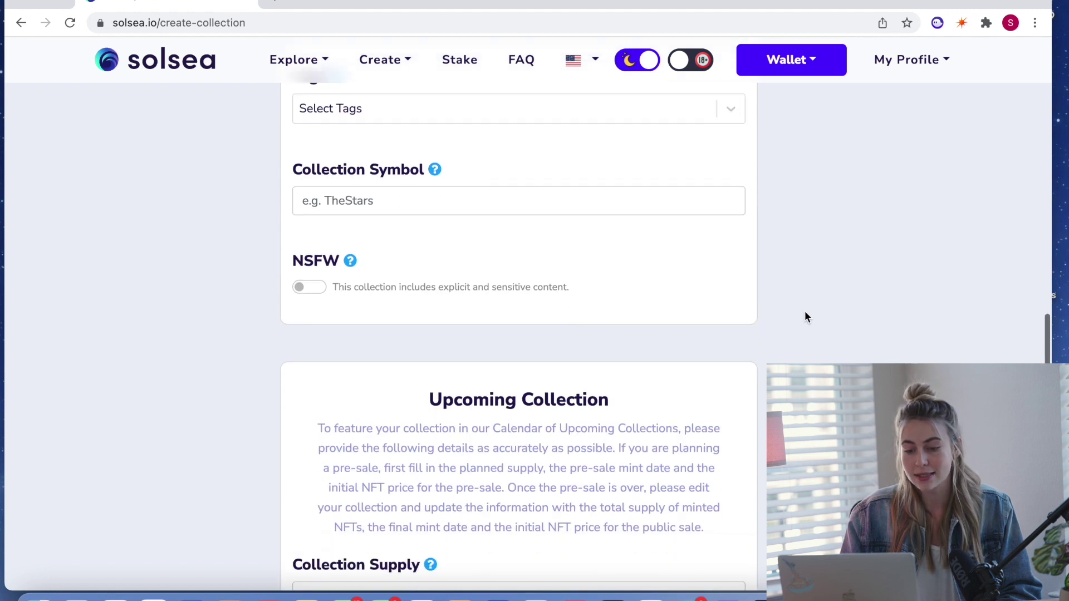
scroll(804, 313, "down", 7)
scroll(803, 313, "up", 4)
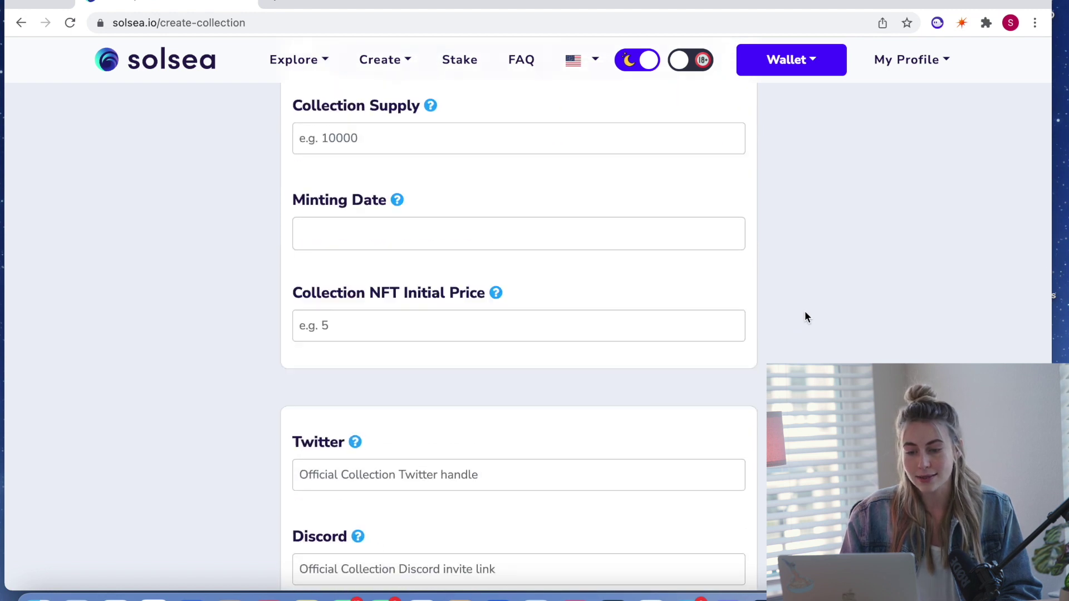
scroll(908, 323, "down", 10)
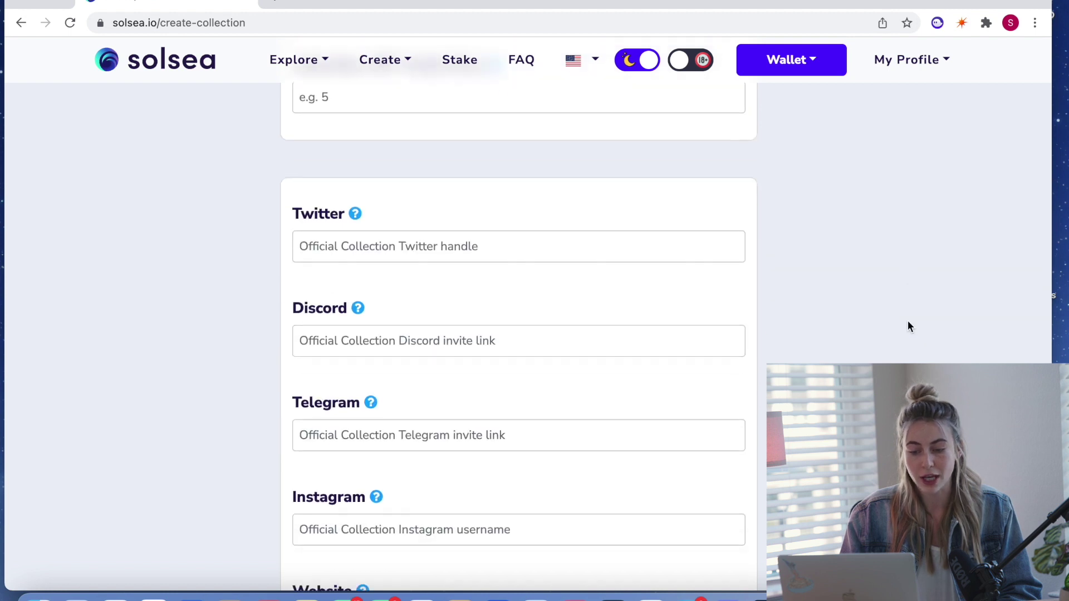
scroll(519, 334, "down", 5)
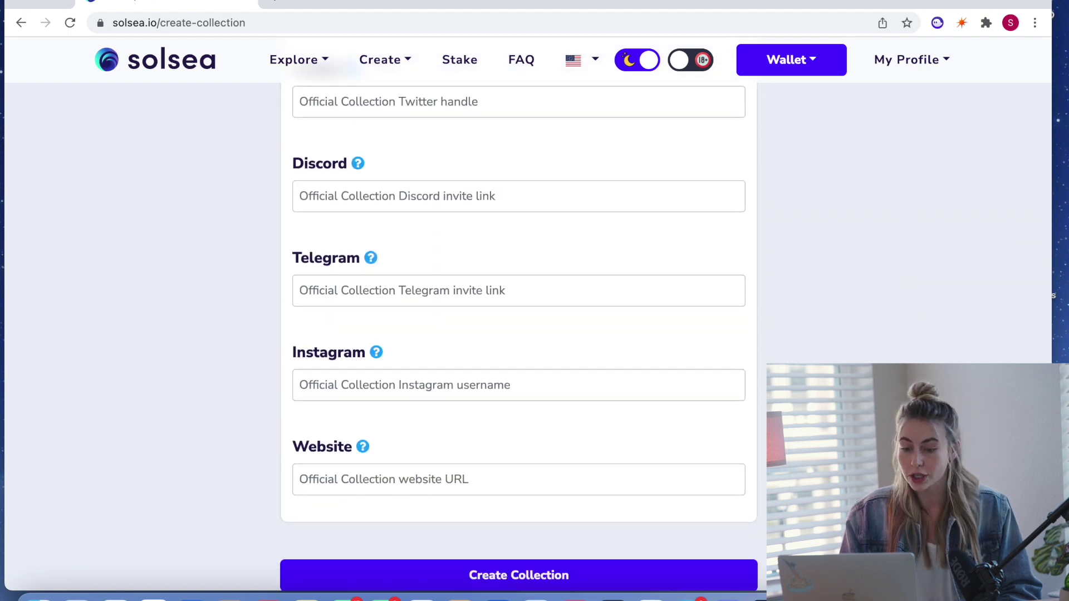
scroll(604, 379, "down", 2)
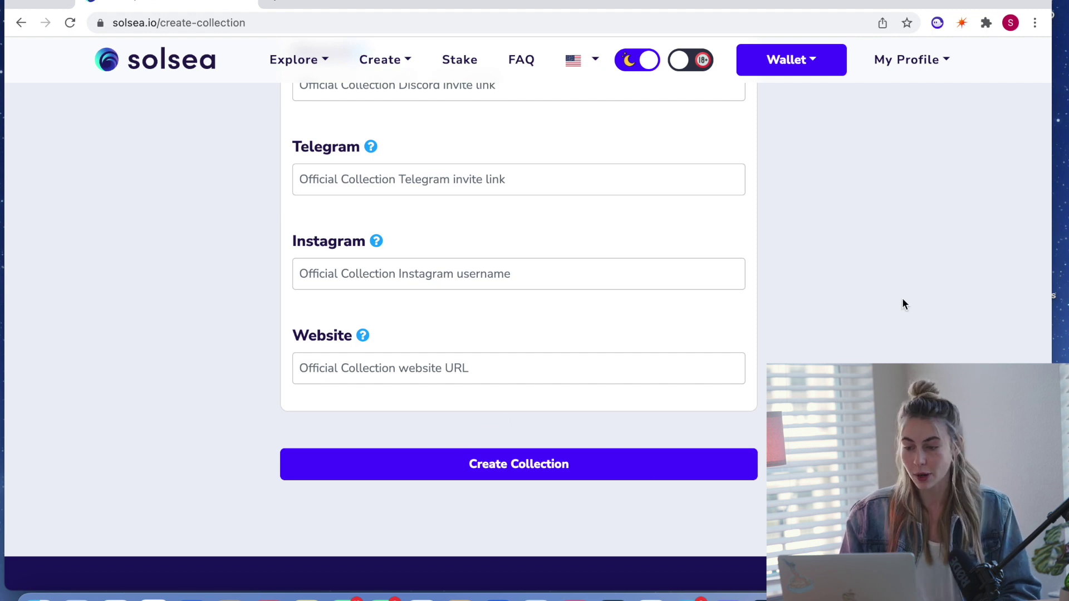
scroll(902, 300, "up", 20)
scroll(902, 301, "down", 8)
scroll(902, 299, "up", 15)
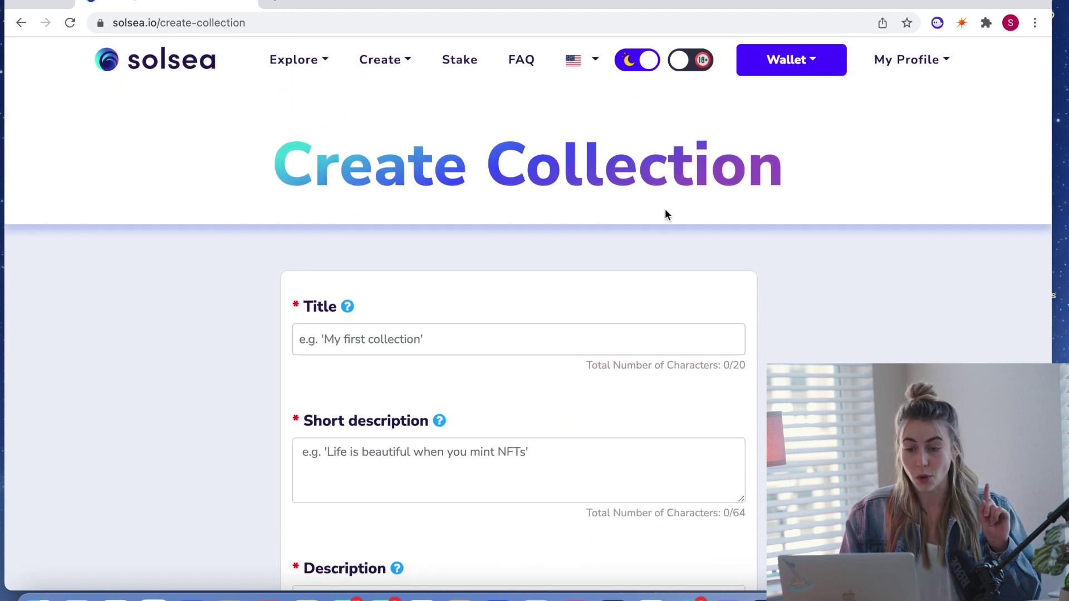
left_click(365, 71)
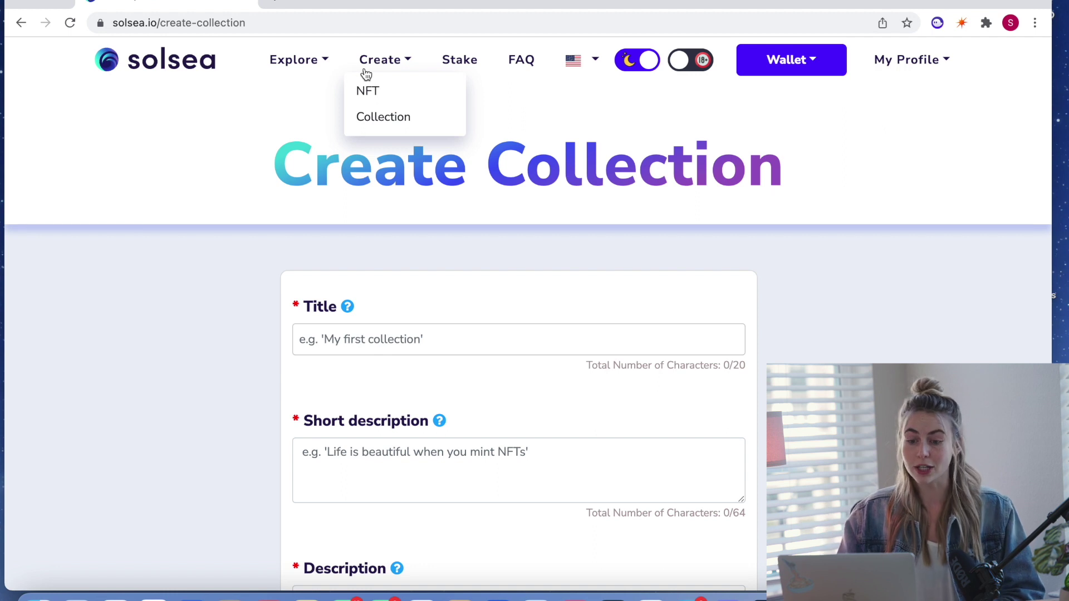
Open the Create NFT page and scroll through its form fields.
left_click(379, 94)
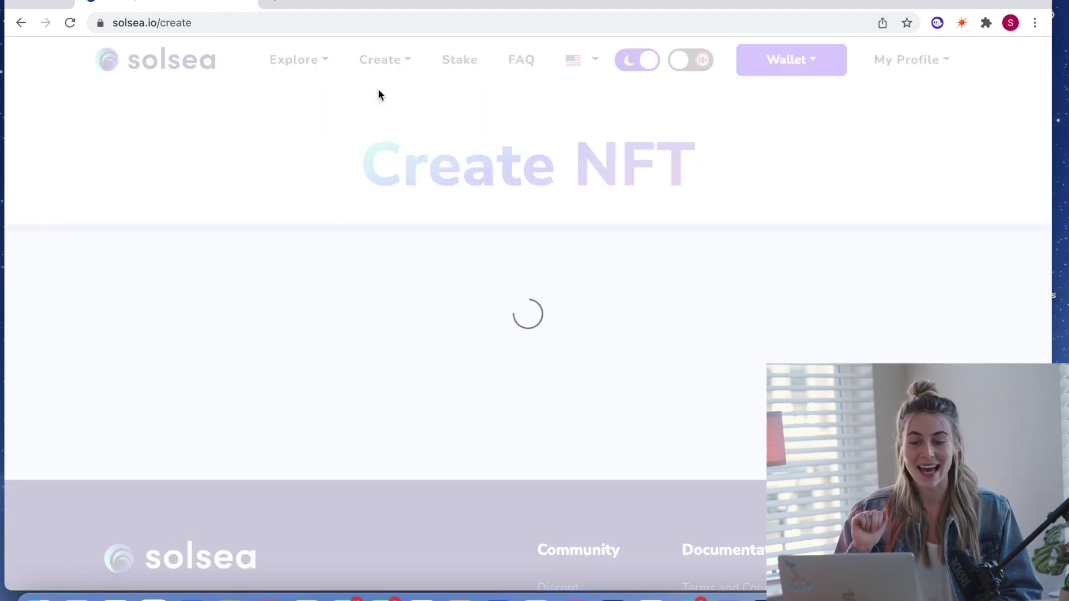
scroll(334, 341, "down", 3)
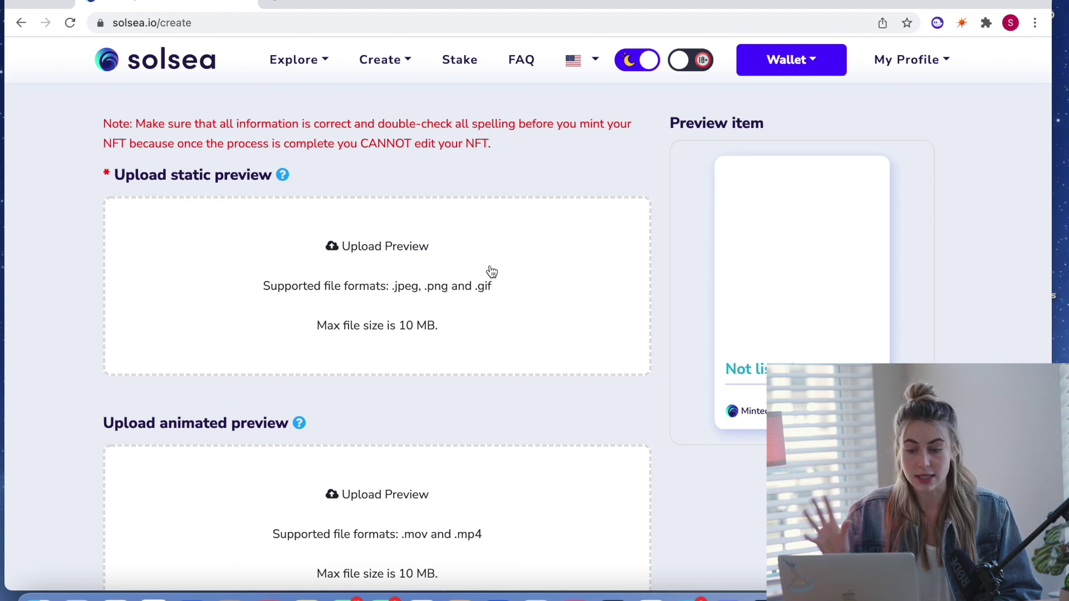
scroll(568, 394, "down", 5)
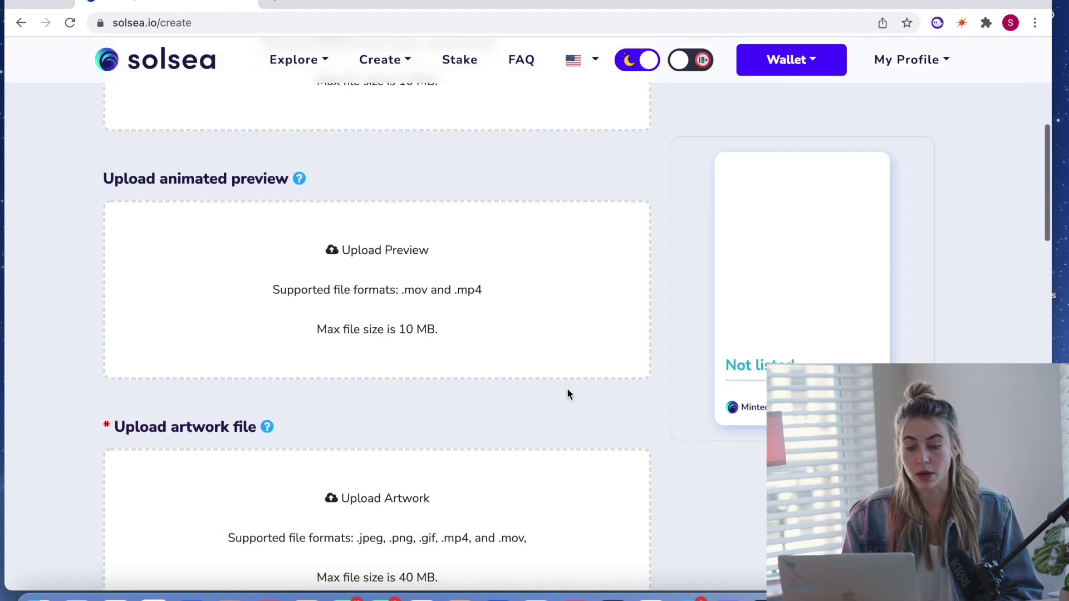
scroll(535, 432, "up", 5)
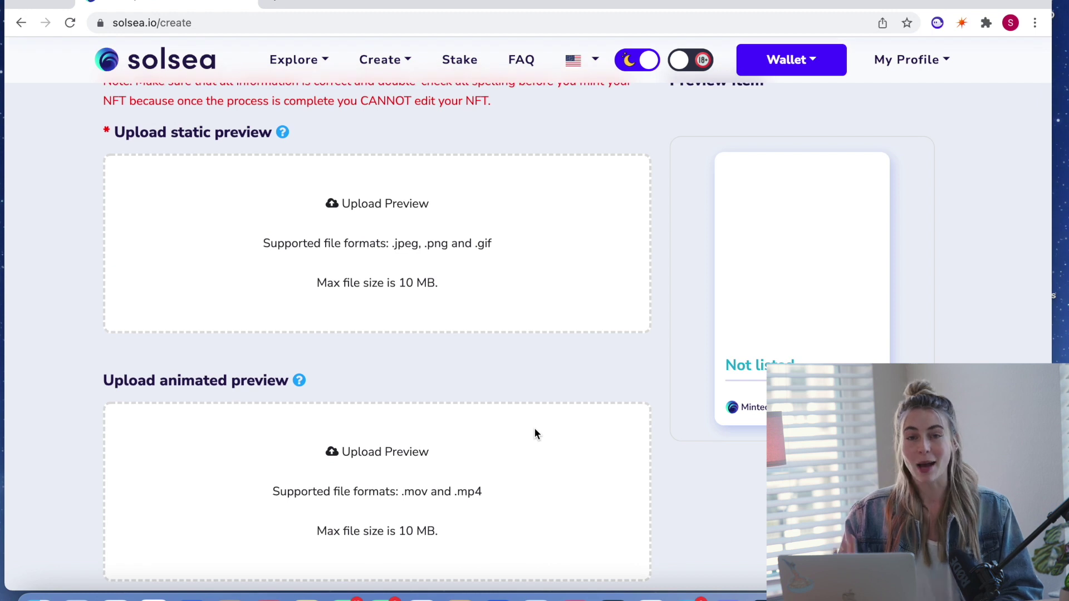
scroll(579, 329, "down", 1)
scroll(589, 316, "down", 4)
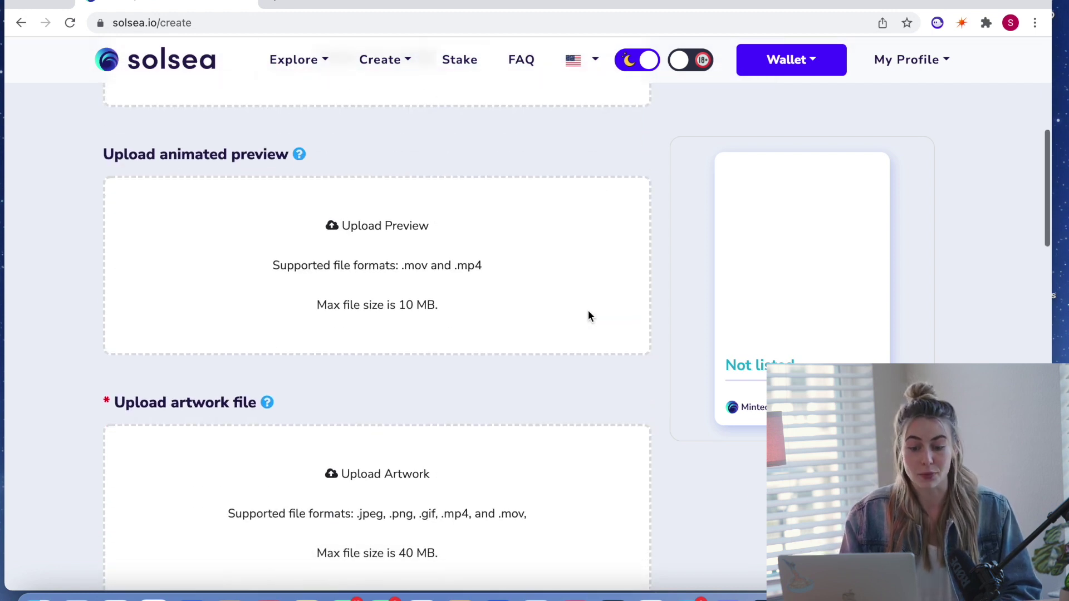
scroll(488, 553, "up", 2)
scroll(487, 548, "down", 5)
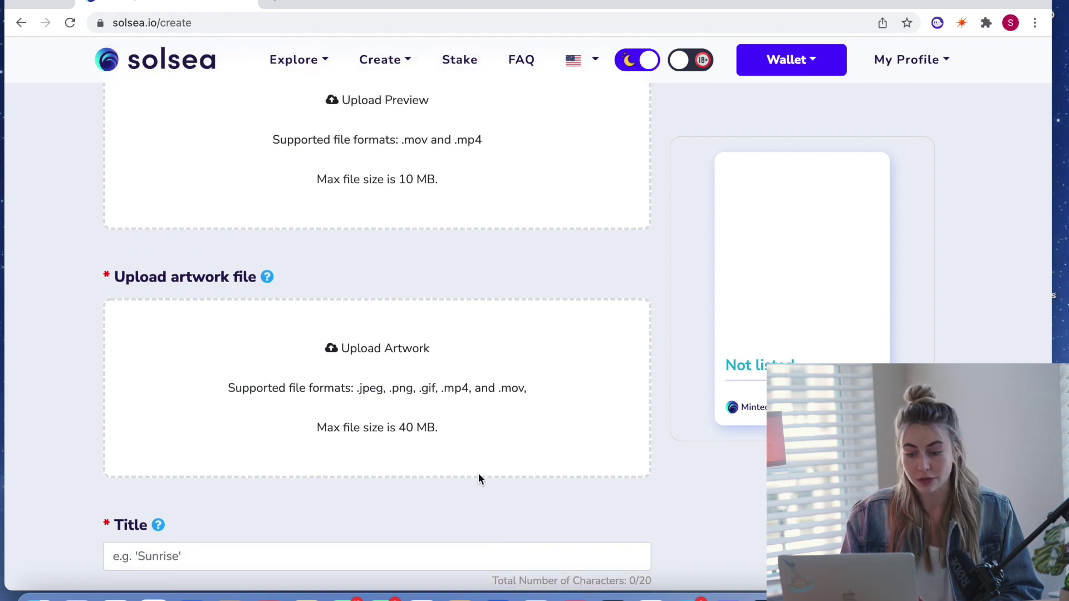
scroll(479, 479, "up", 10)
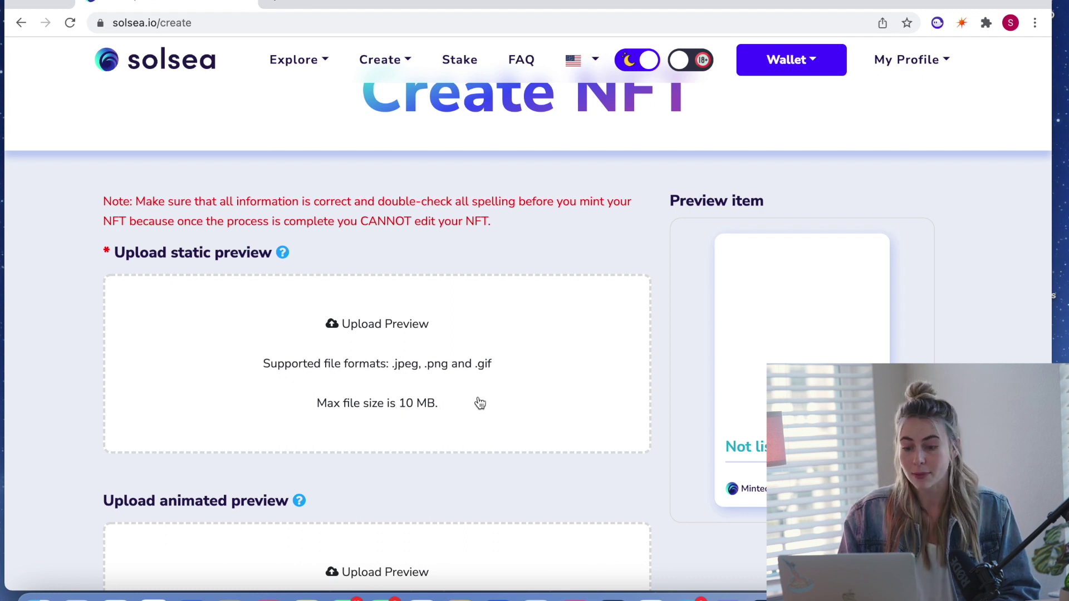
Open the Desktop file chooser for the static preview upload.
scroll(480, 400, "down", 6)
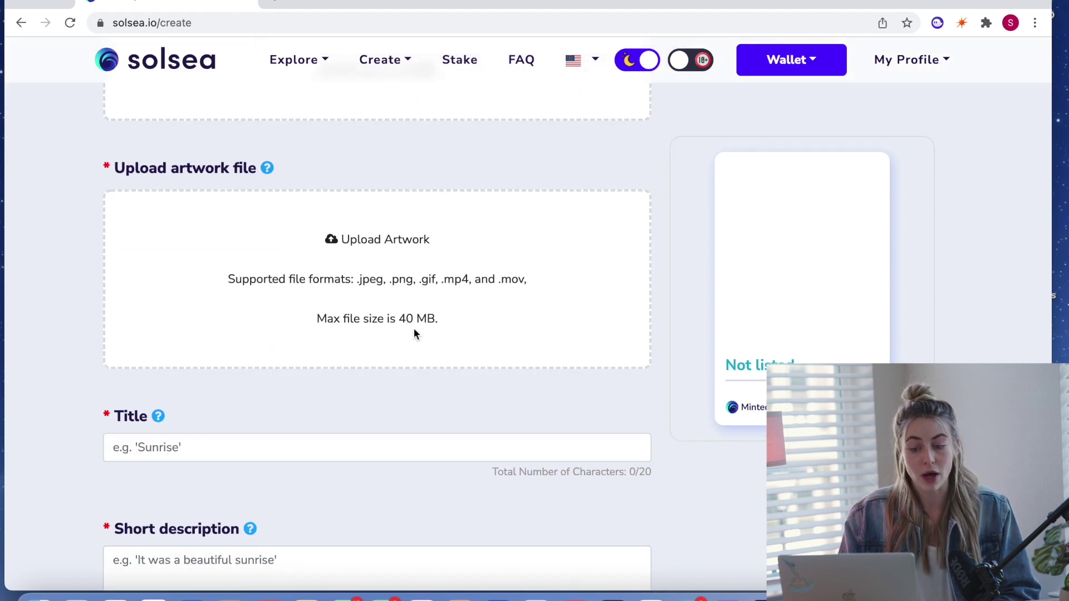
scroll(415, 328, "up", 6)
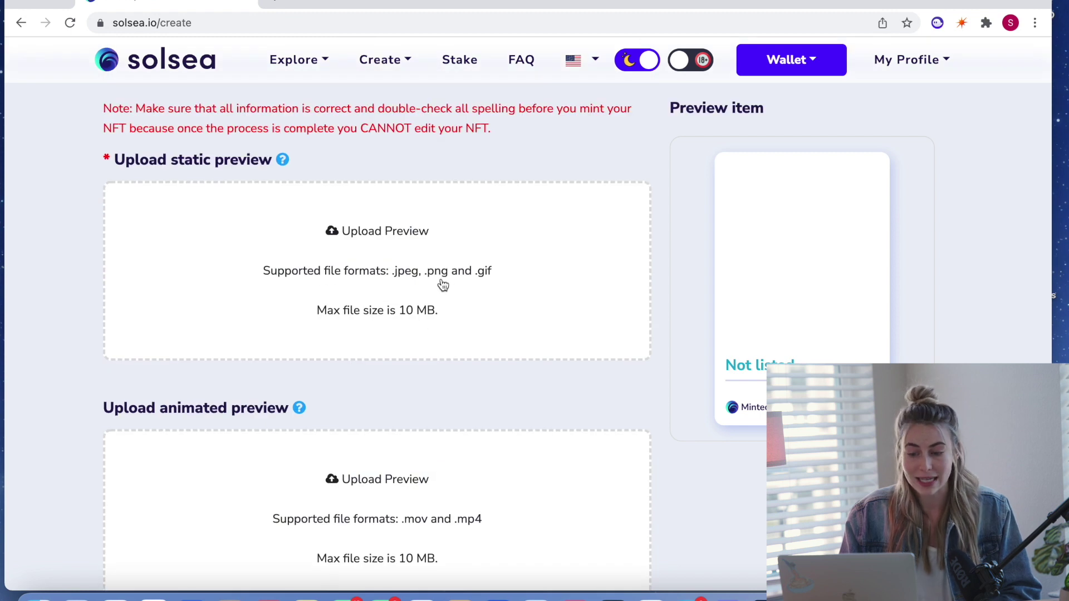
left_click(429, 274)
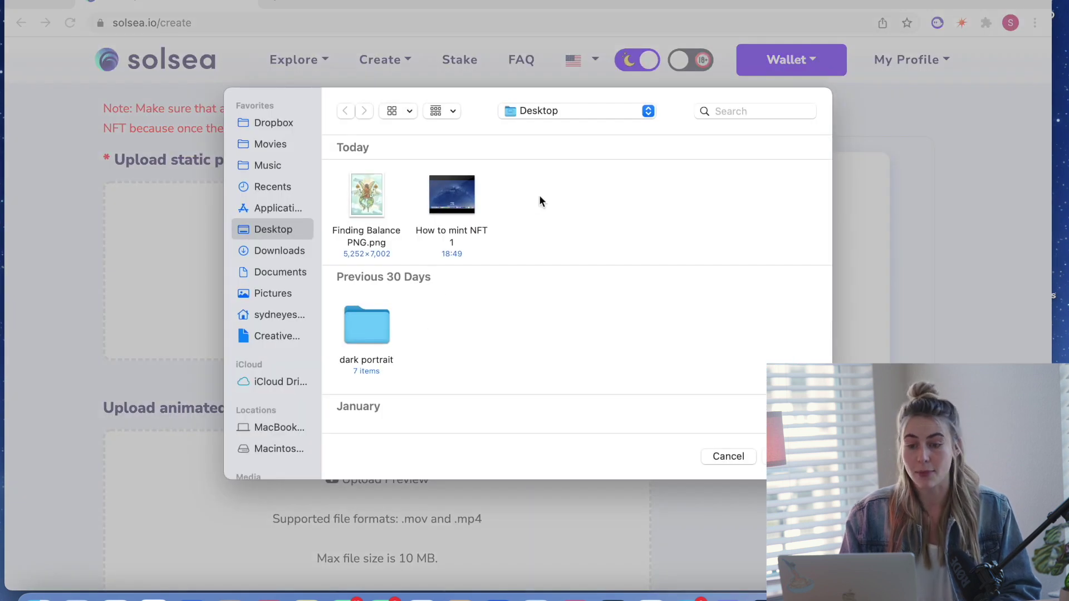
Try uploading Finding Balance PNG.png as the static preview and dismiss the 'File must be under 10MB!' alert.
left_click(359, 209)
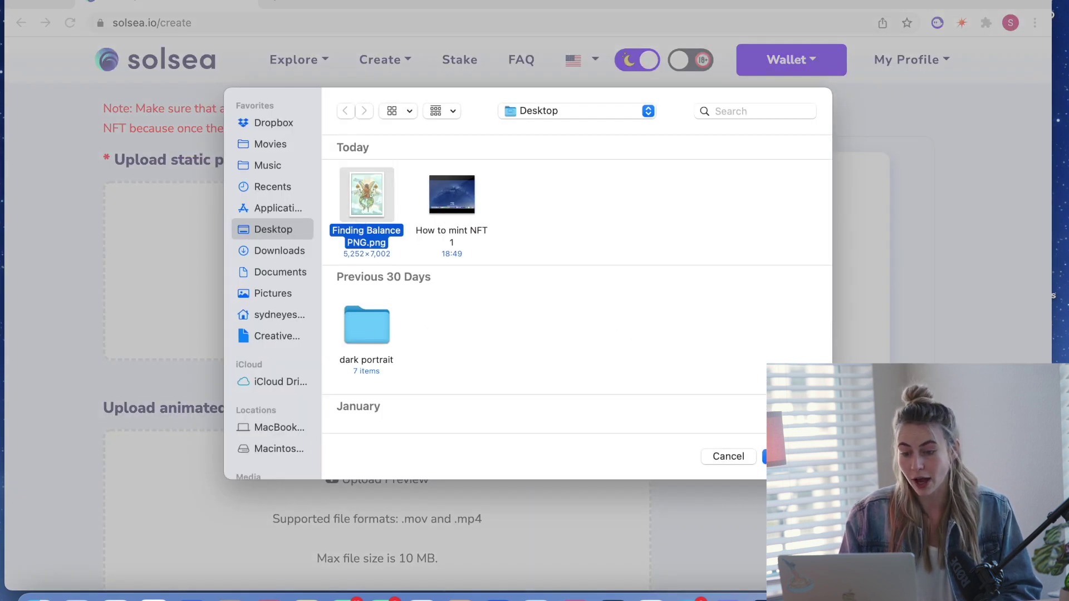
key("Return")
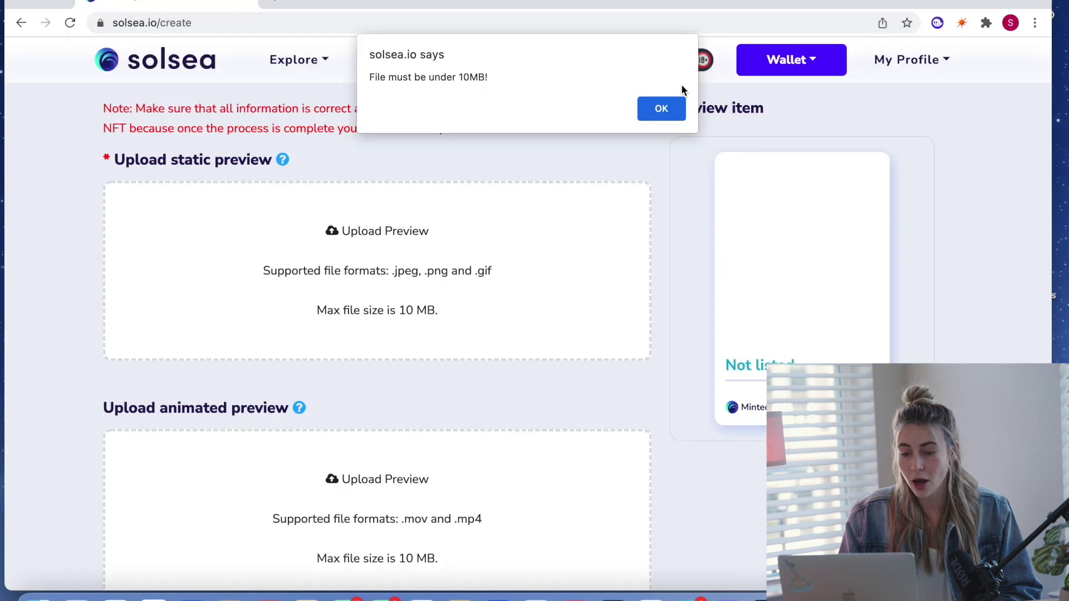
left_click(664, 115)
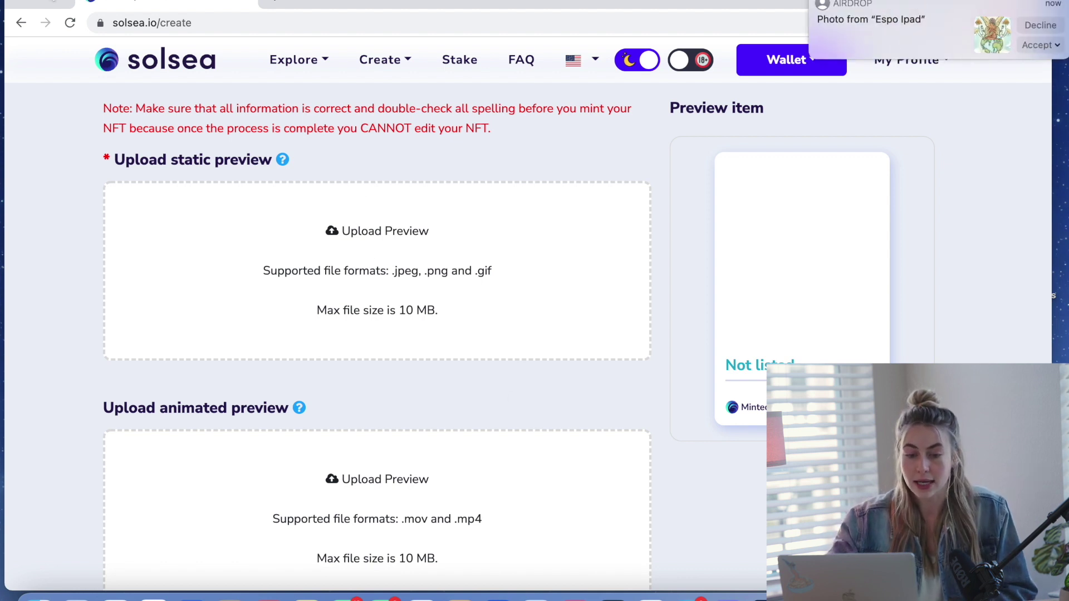
Save the AirDropped IMG_2278.JPG to Downloads and reopen the static-preview file chooser.
left_click(42, 2)
left_click(1055, 45)
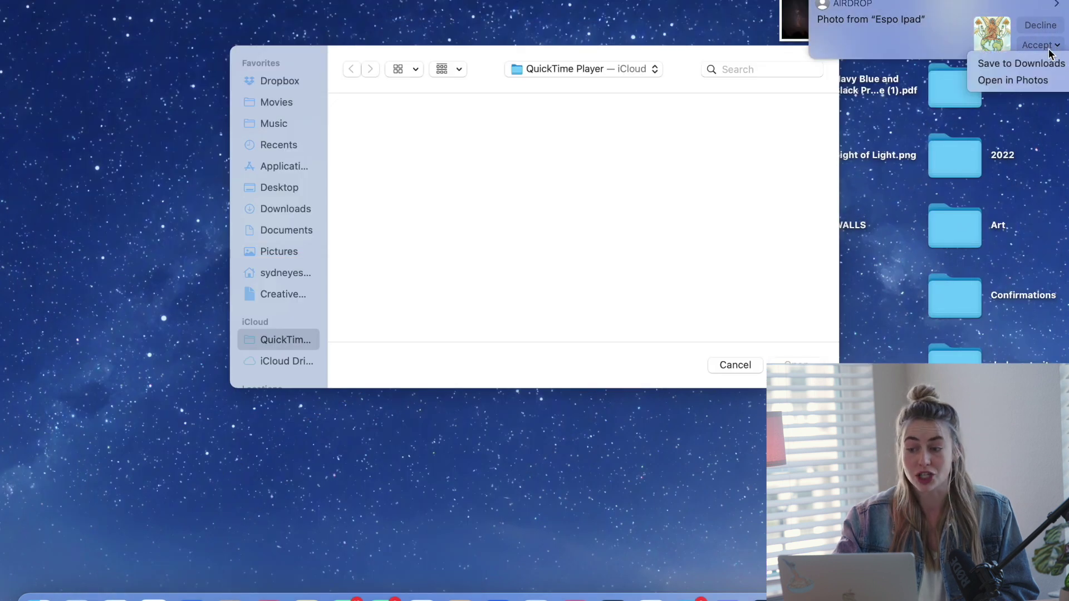
left_click(1018, 69)
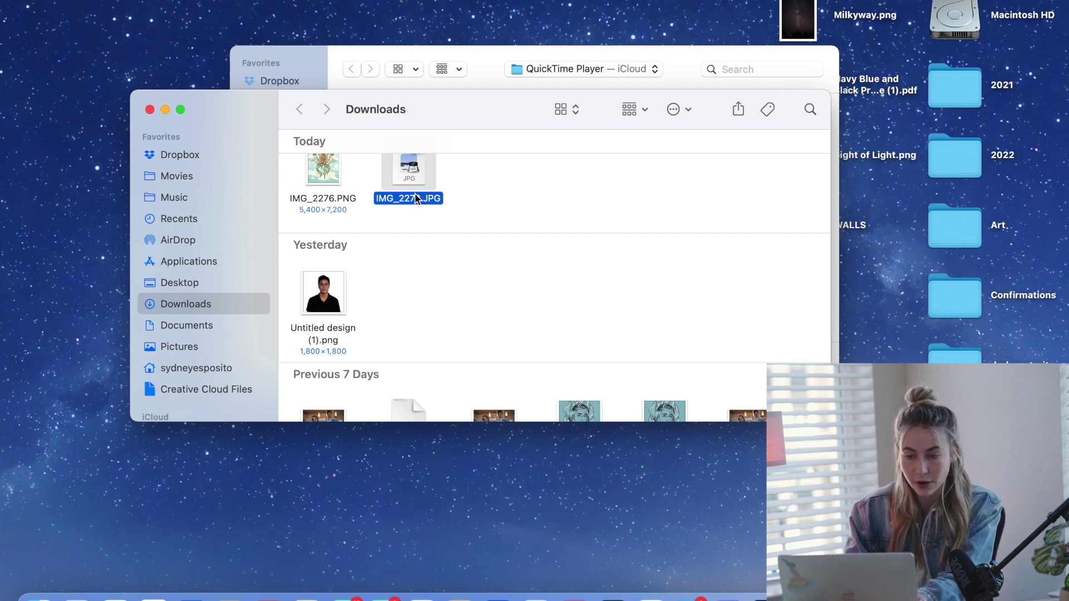
right_click(388, 201)
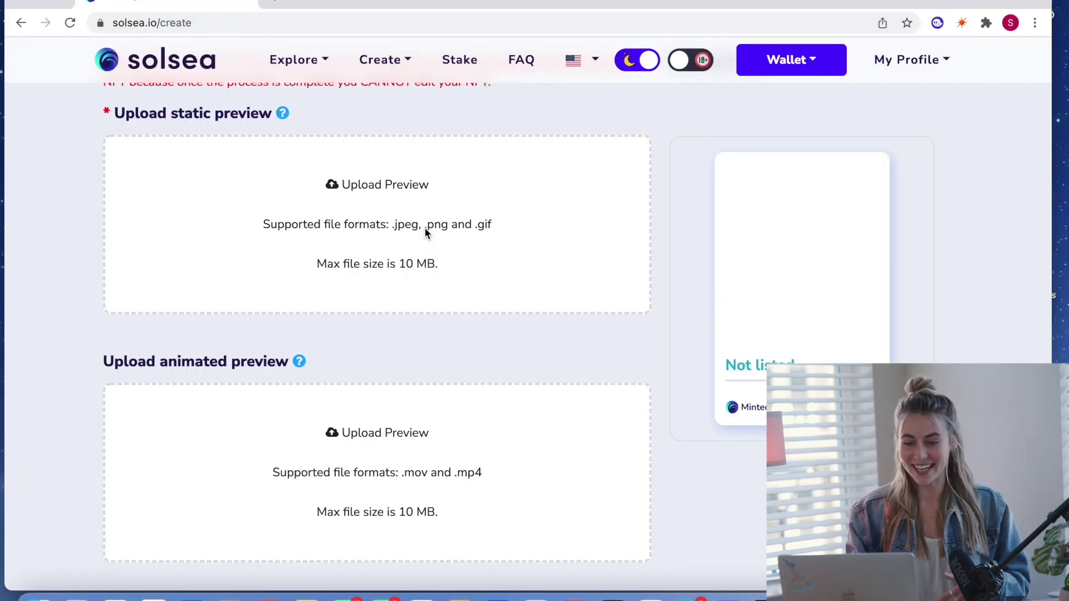
left_click(429, 231)
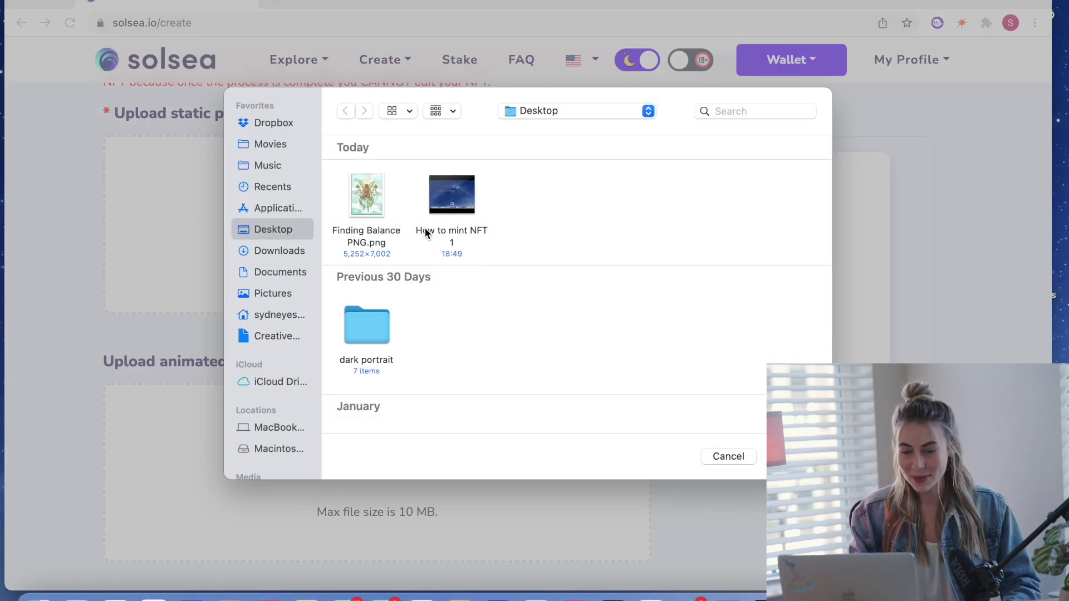
Upload finding balance .JPG from Downloads as the static preview image.
left_click(265, 252)
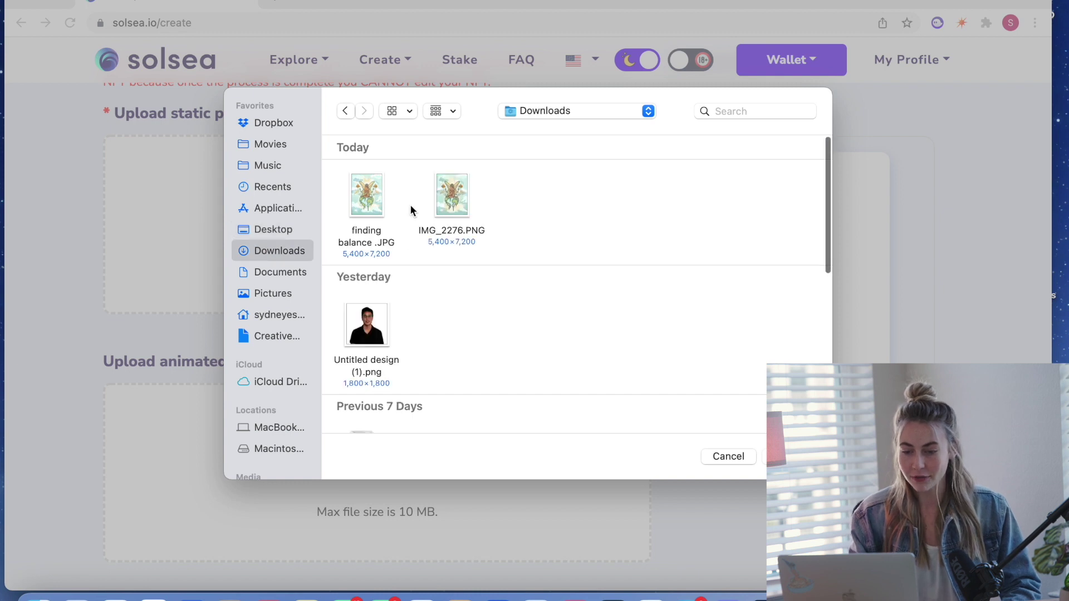
double_click(370, 203)
scroll(407, 290, "down", 3)
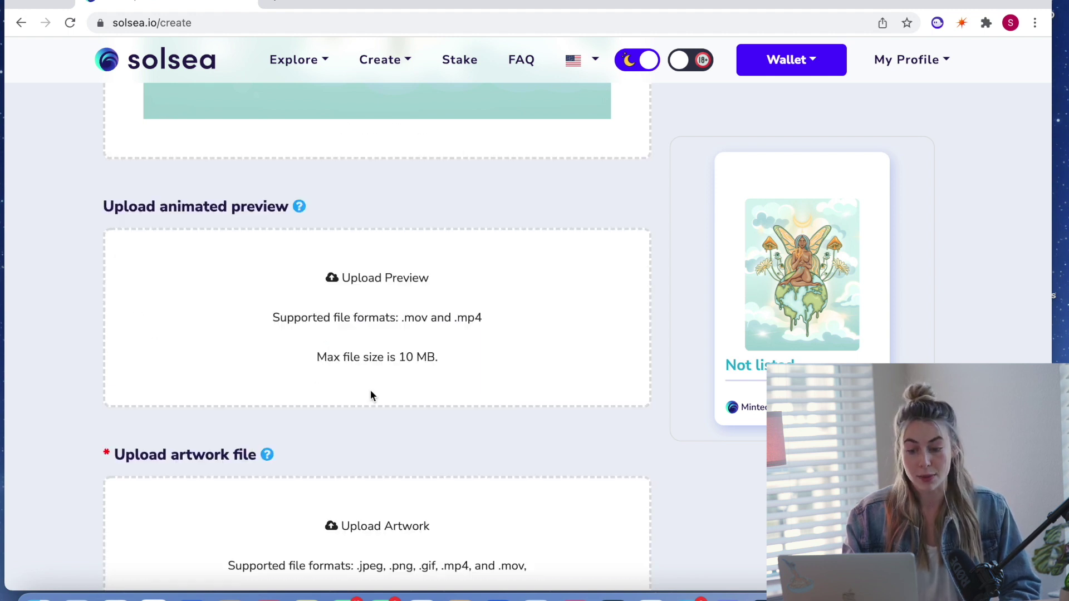
scroll(369, 390, "down", 1)
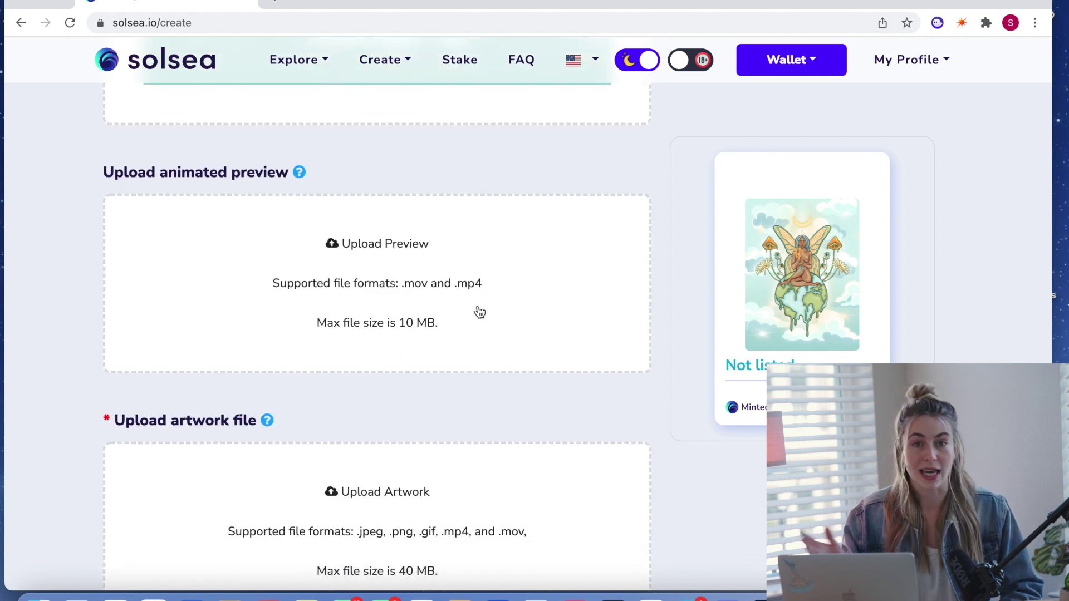
Upload IMG_2276.PNG from Downloads as the NFT's artwork file.
scroll(456, 356, "down", 1)
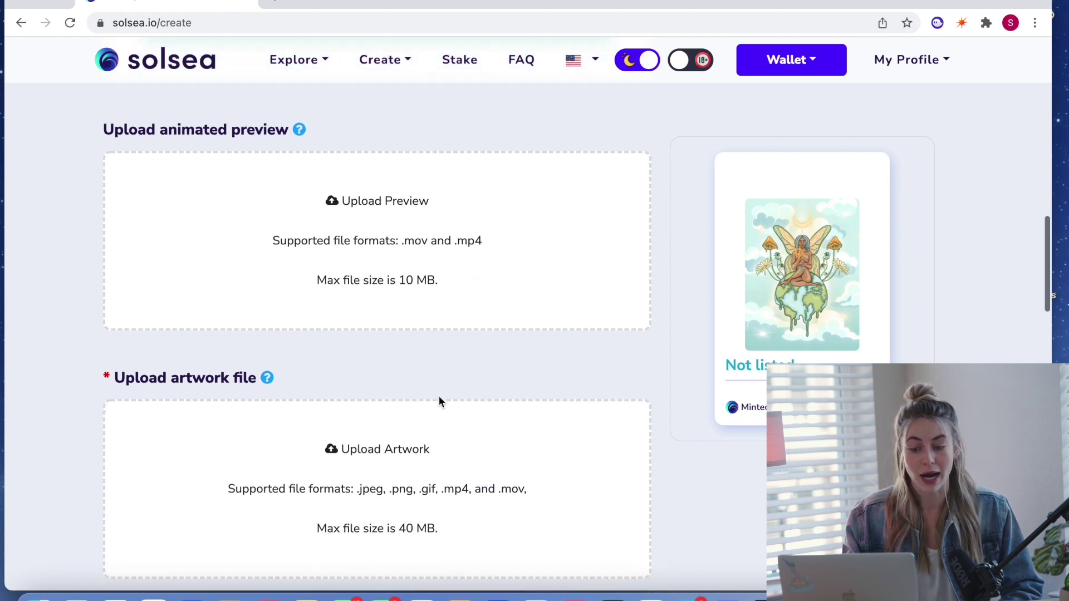
scroll(429, 422, "up", 2)
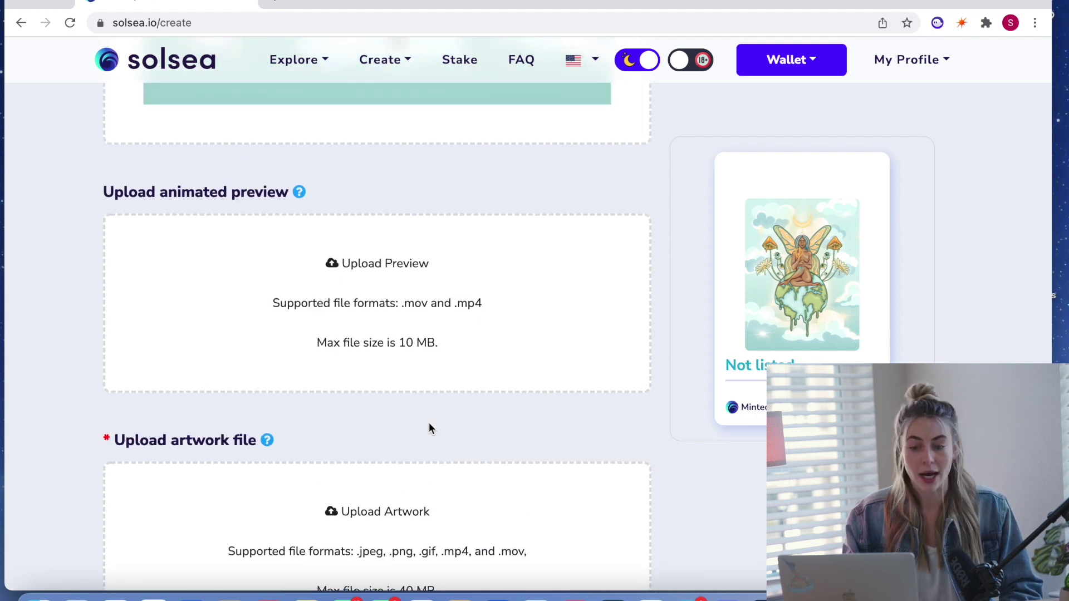
scroll(442, 286, "down", 3)
scroll(442, 284, "down", 2)
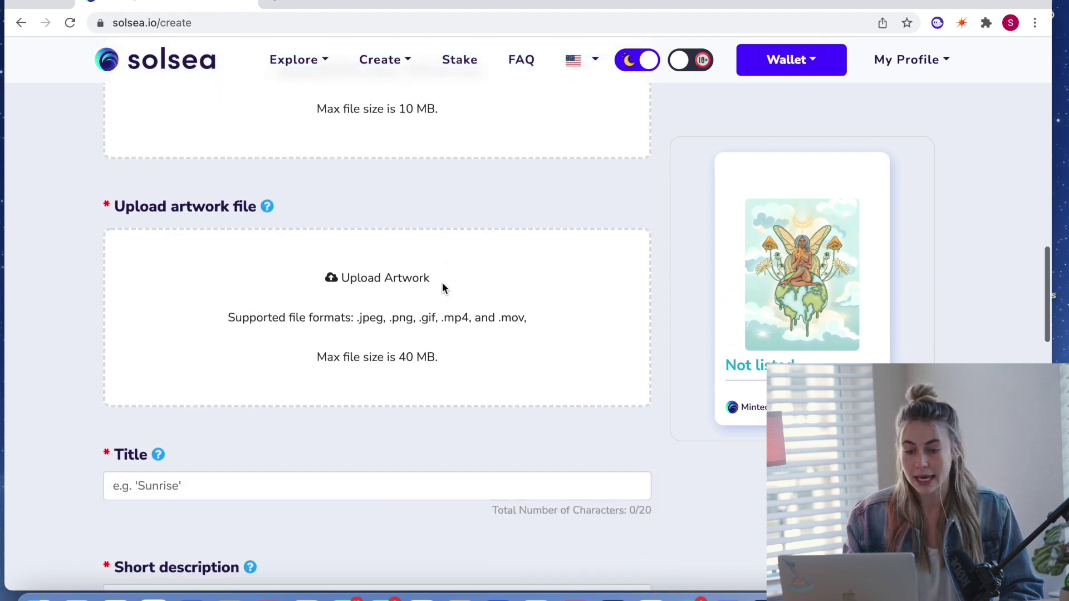
left_click(442, 284)
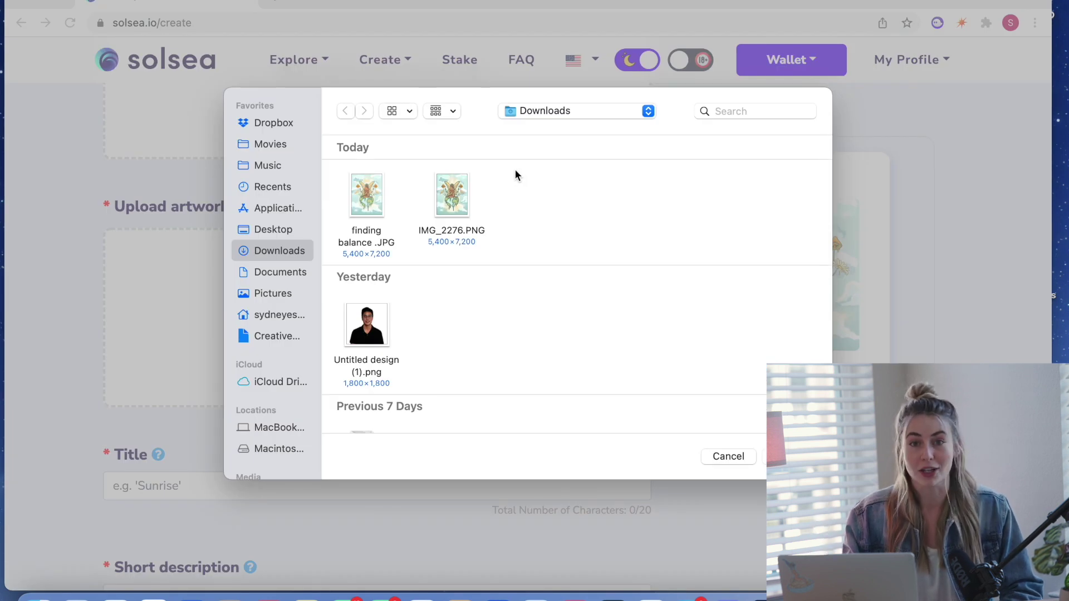
left_click(458, 198)
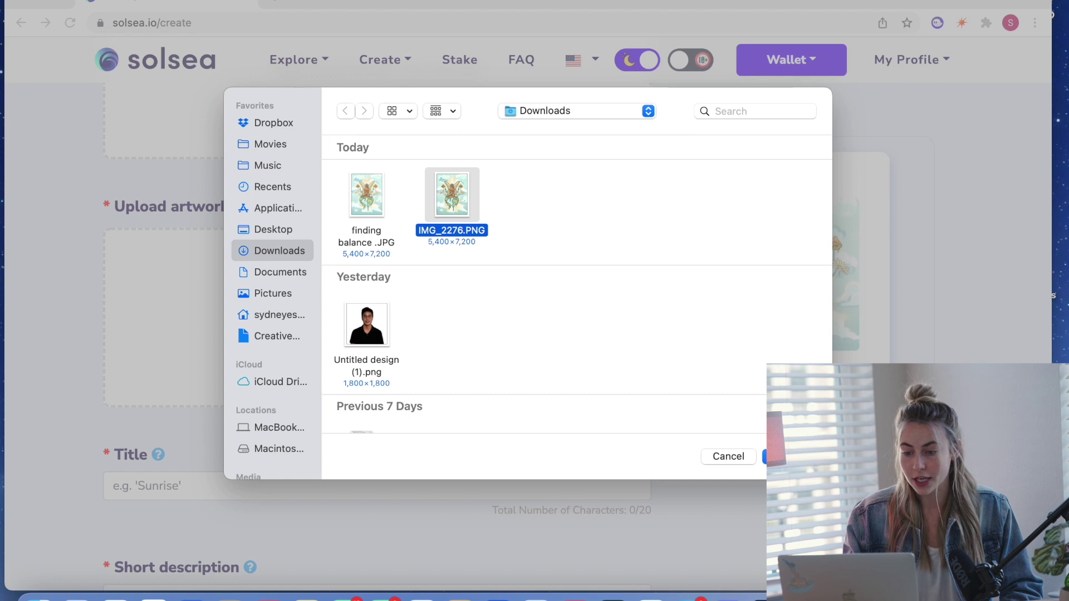
key("Return")
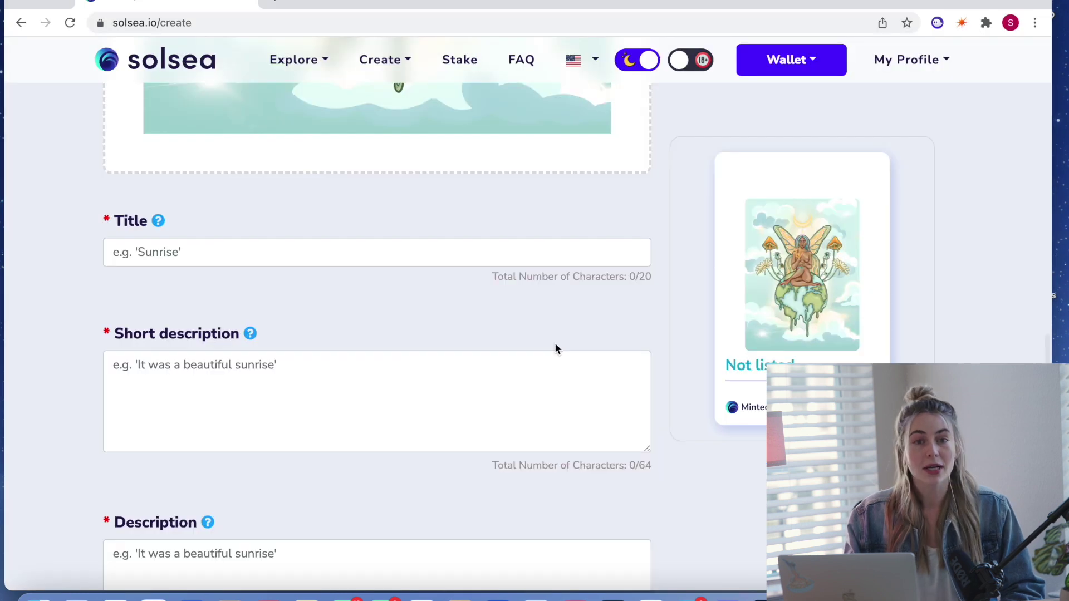
scroll(555, 343, "down", 2)
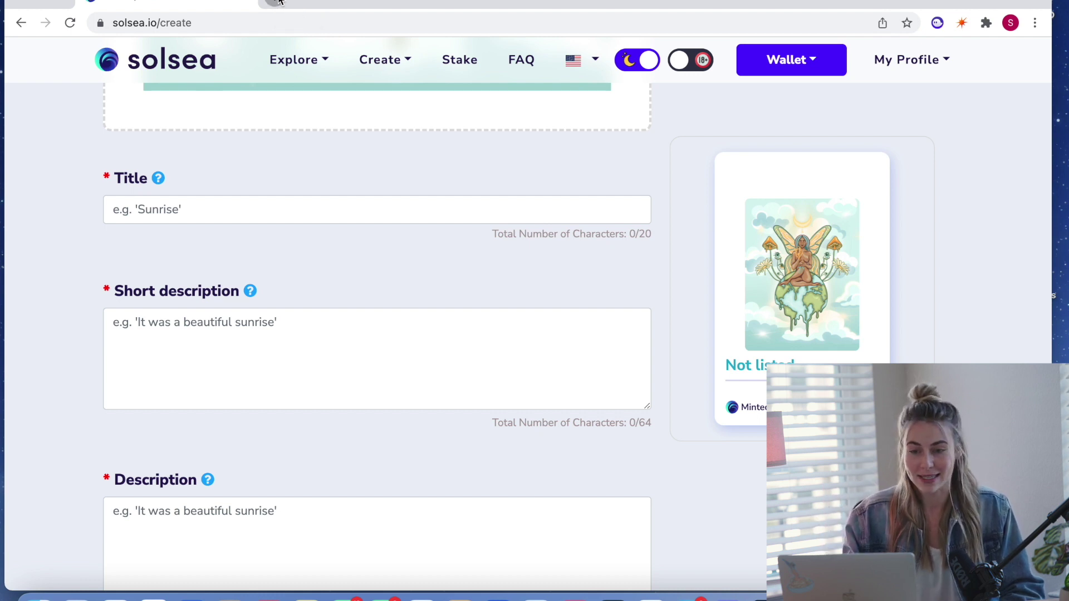
left_click(280, 1)
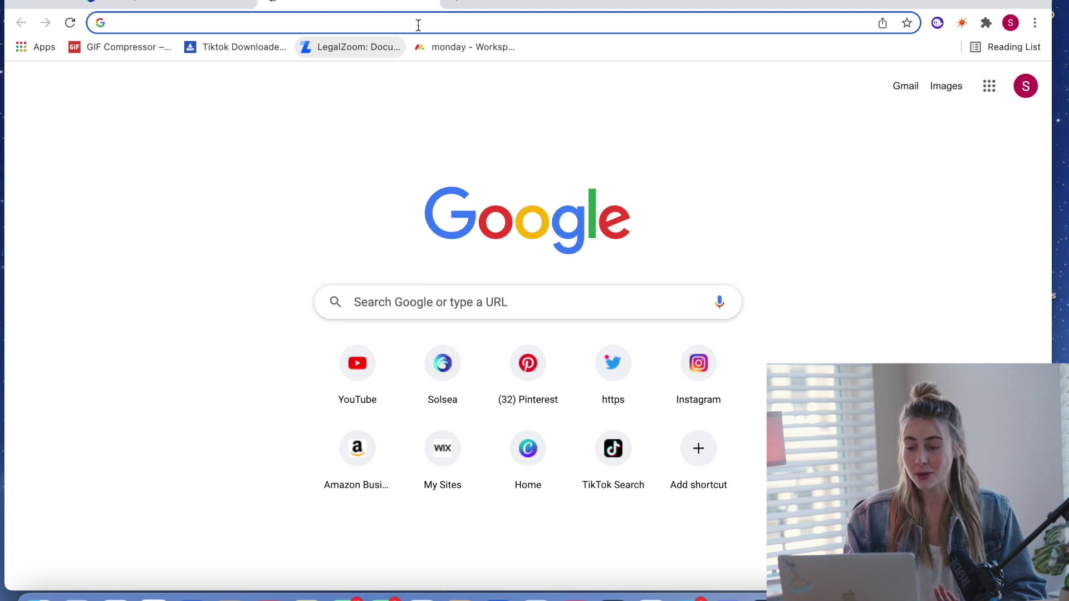
Copy the title 'Finding Balance' from the Google Doc into Solsea's Title field.
left_click(989, 89)
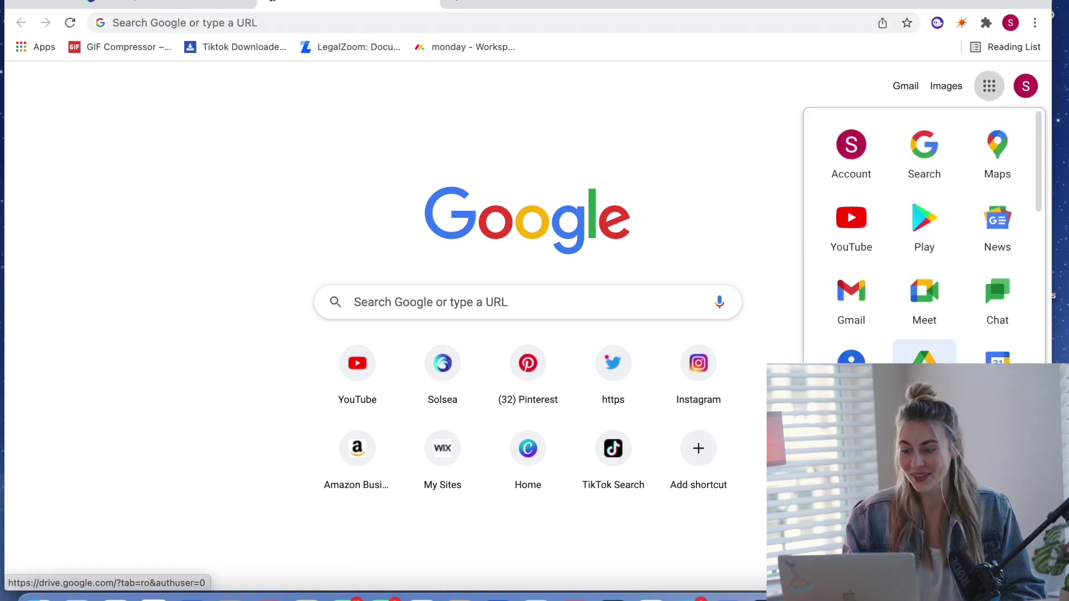
key("ctrl+Tab")
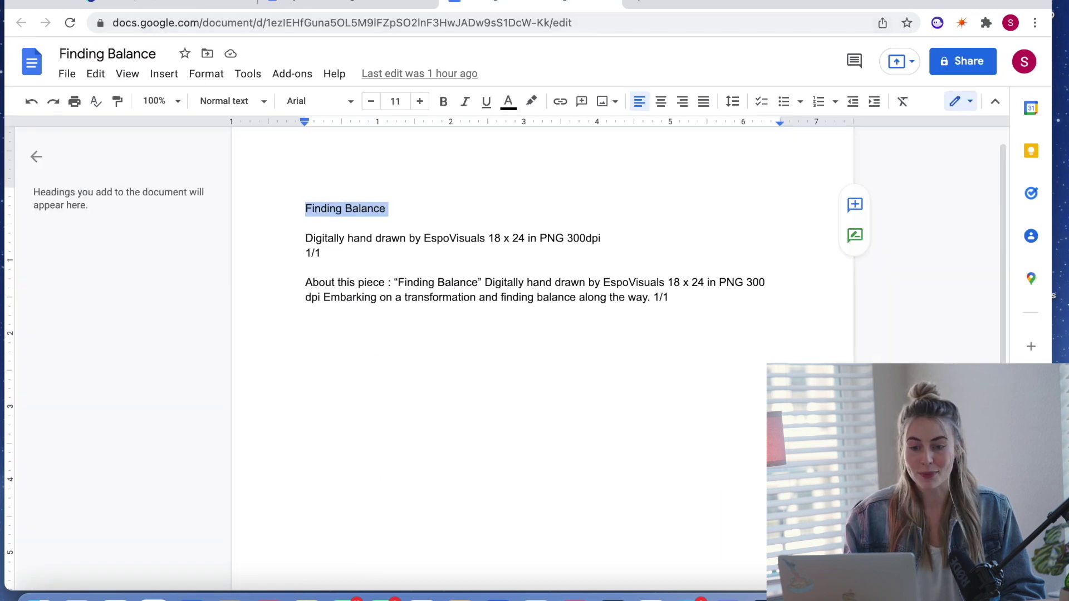
left_click(167, 3)
scroll(365, 192, "down", 2)
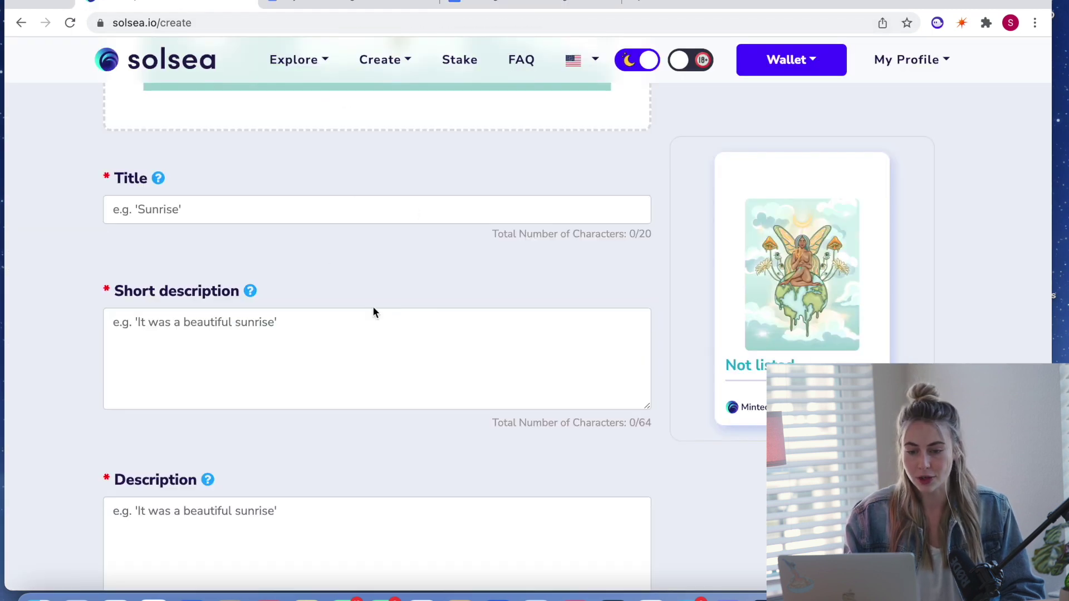
left_click(319, 215)
type("Finding Balance")
Fetch the artwork description from the Finding Balance doc for the Solsea Description field.
scroll(319, 214, "down", 1)
left_click(453, 338)
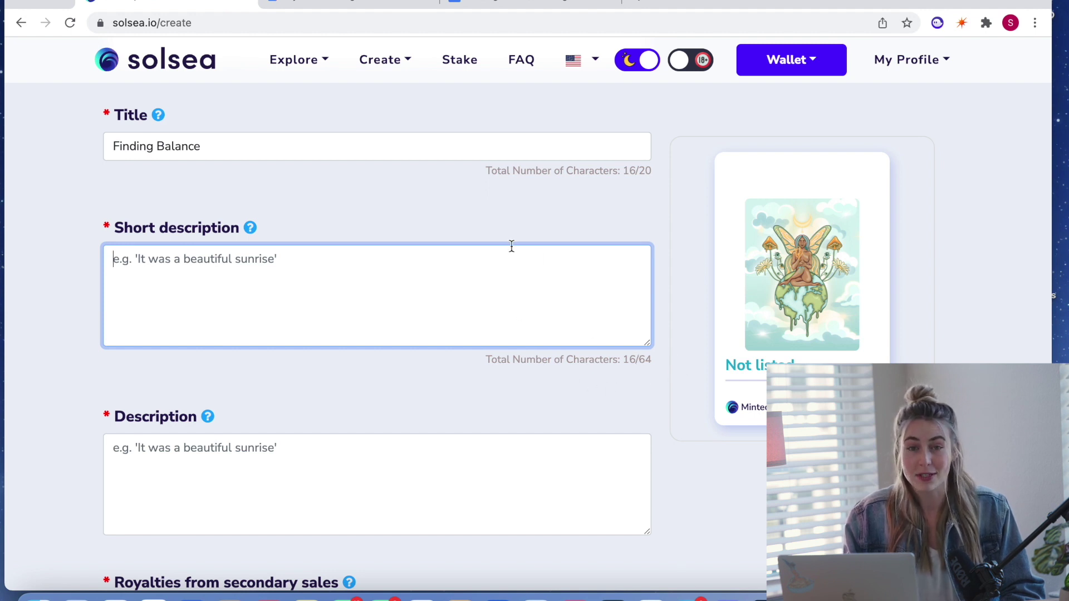
scroll(425, 105, "up", 4)
scroll(425, 104, "down", 2)
left_click(348, 4)
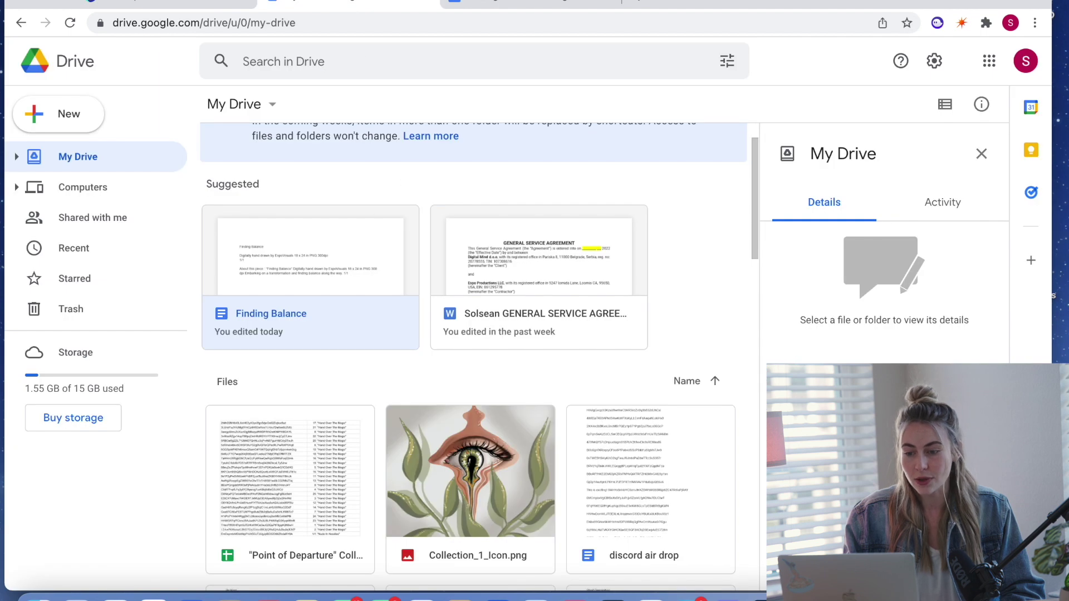
left_click(545, 5)
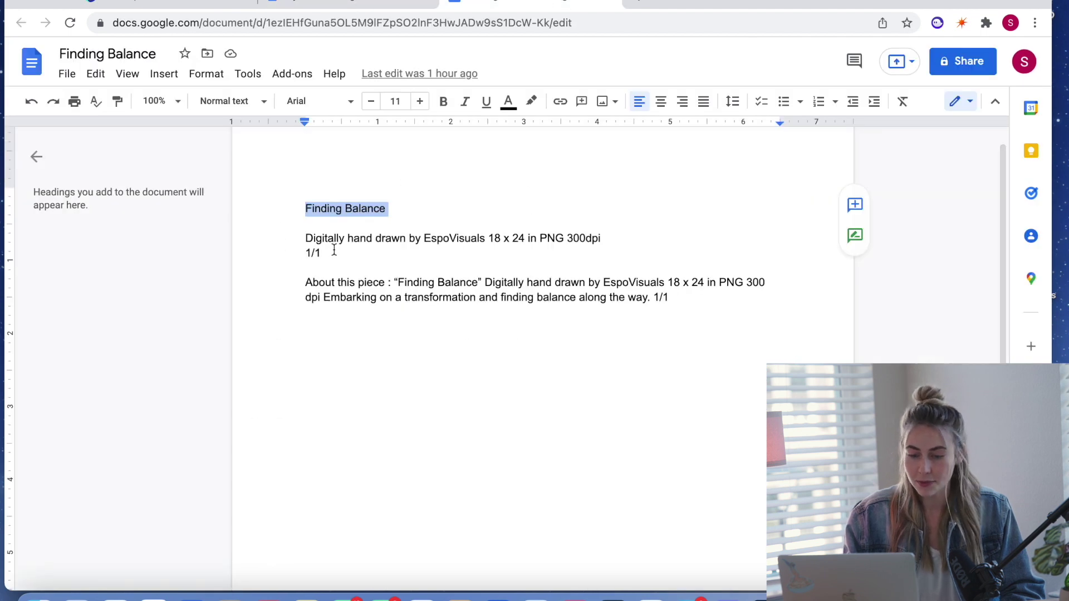
key("super+1")
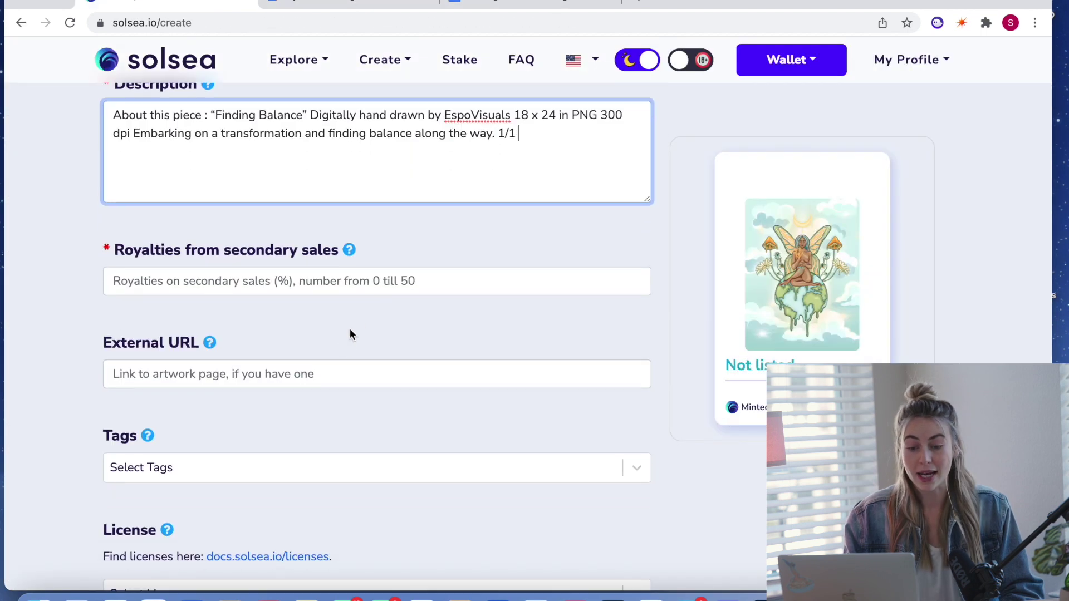
Enter 10 as the percentage of royalties from secondary sales.
left_click(381, 283)
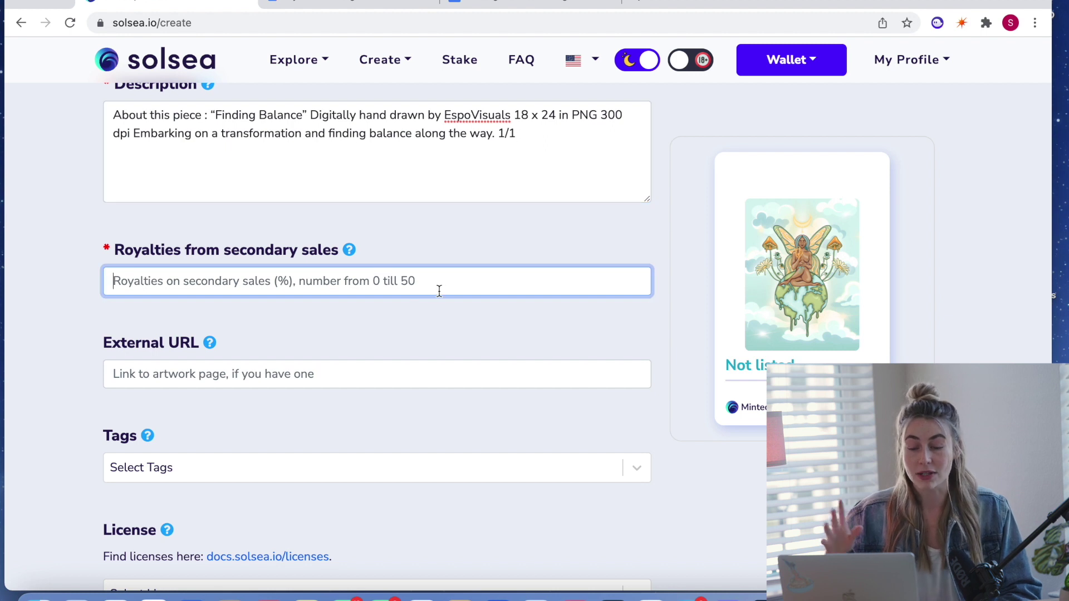
type("10")
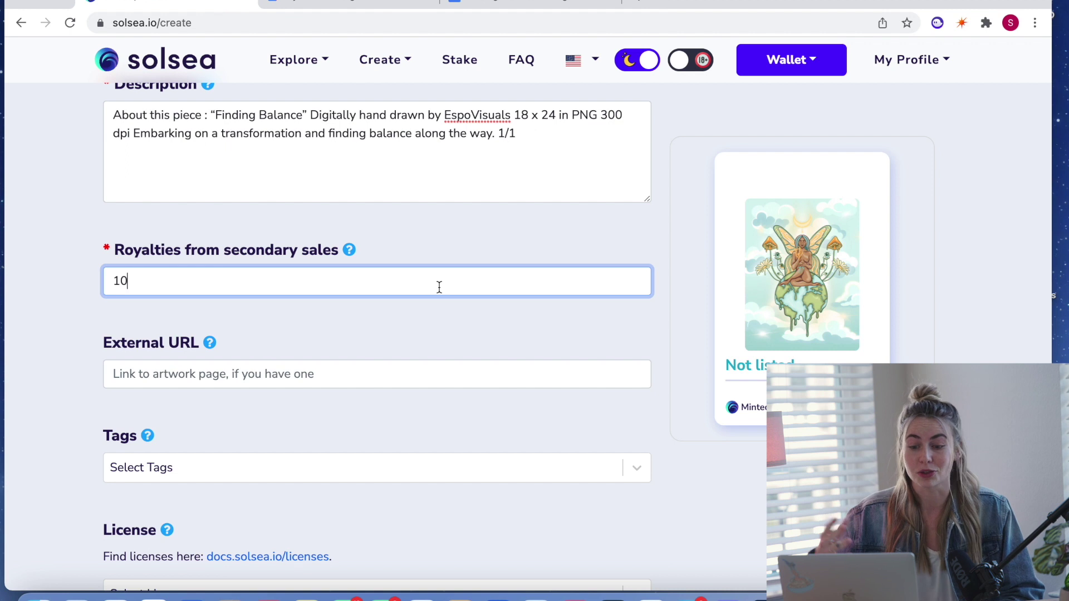
scroll(407, 295, "down", 1)
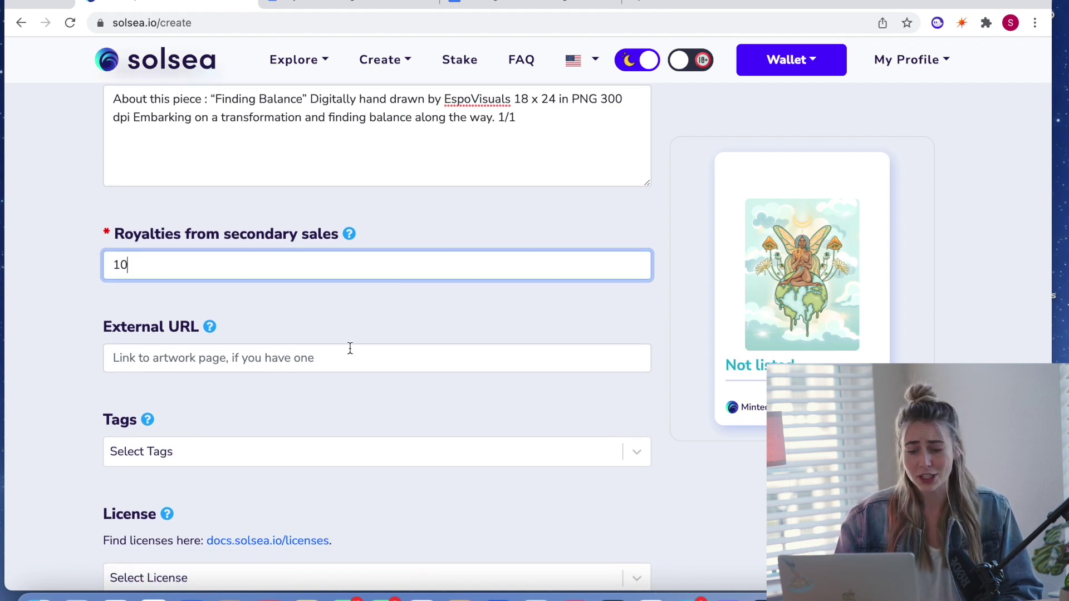
scroll(328, 362, "down", 3)
left_click(347, 284)
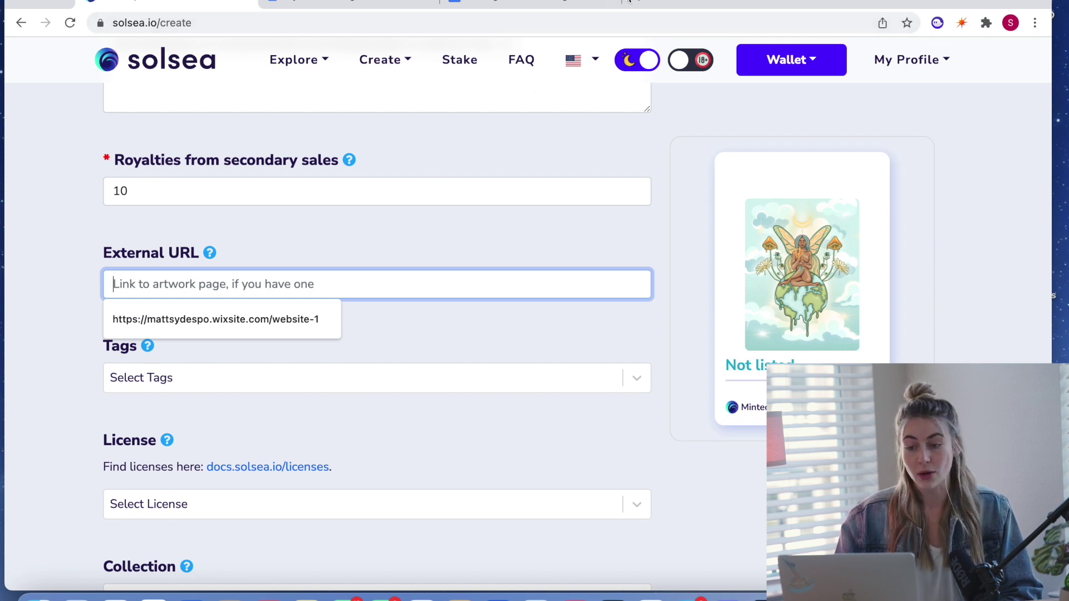
left_click(637, 1)
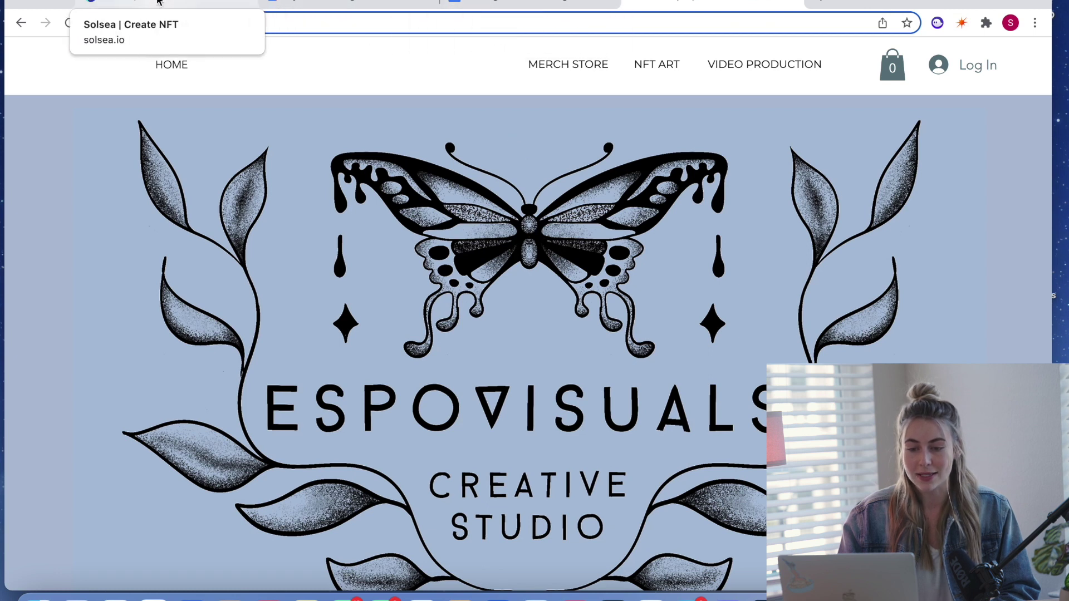
left_click(158, 2)
type("https://www.espovisuals.com/")
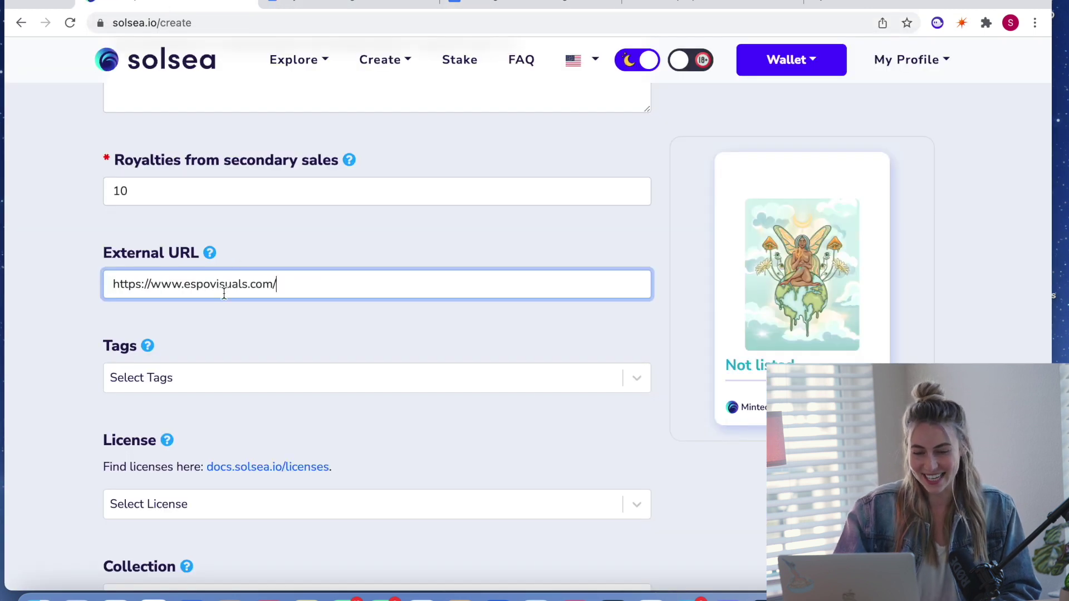
Add the tags Digital, Art and Drawing to the NFT.
scroll(224, 293, "down", 2)
left_click(241, 279)
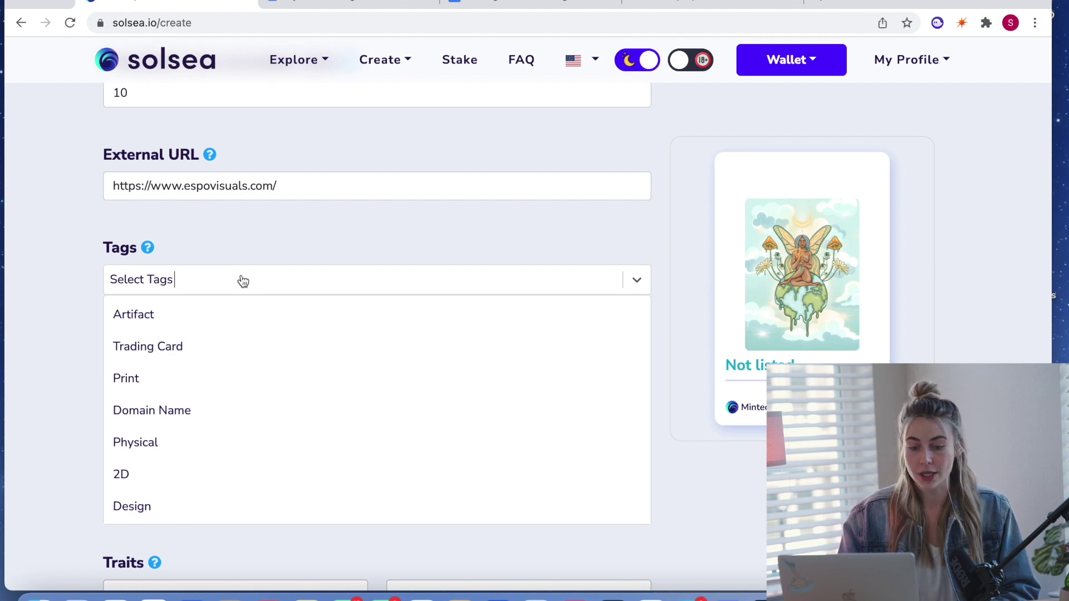
left_click(242, 280)
left_click(242, 280)
type("dig")
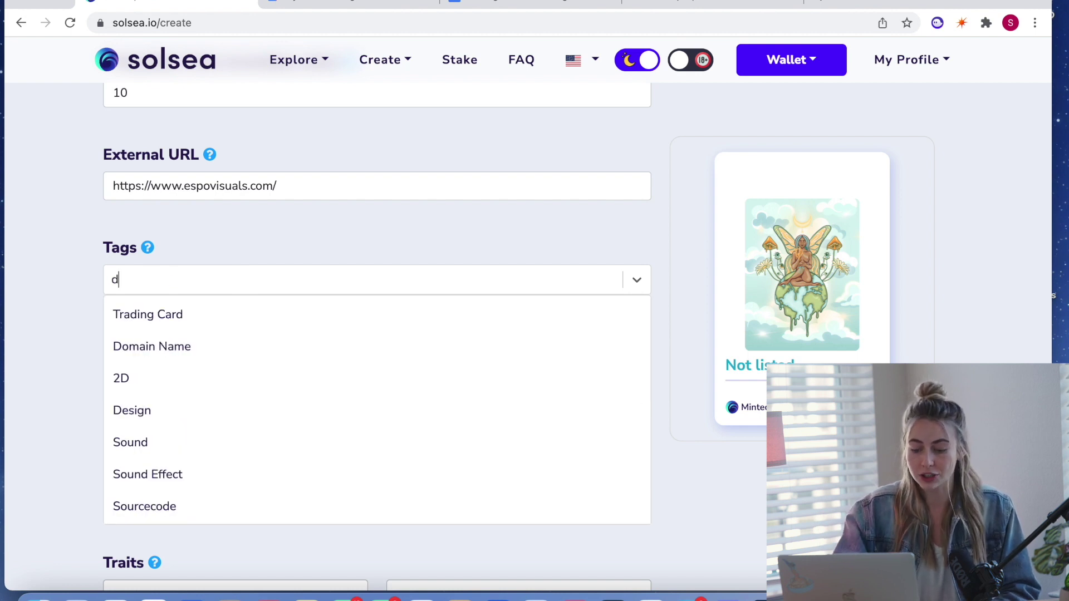
left_click(200, 313)
type("art")
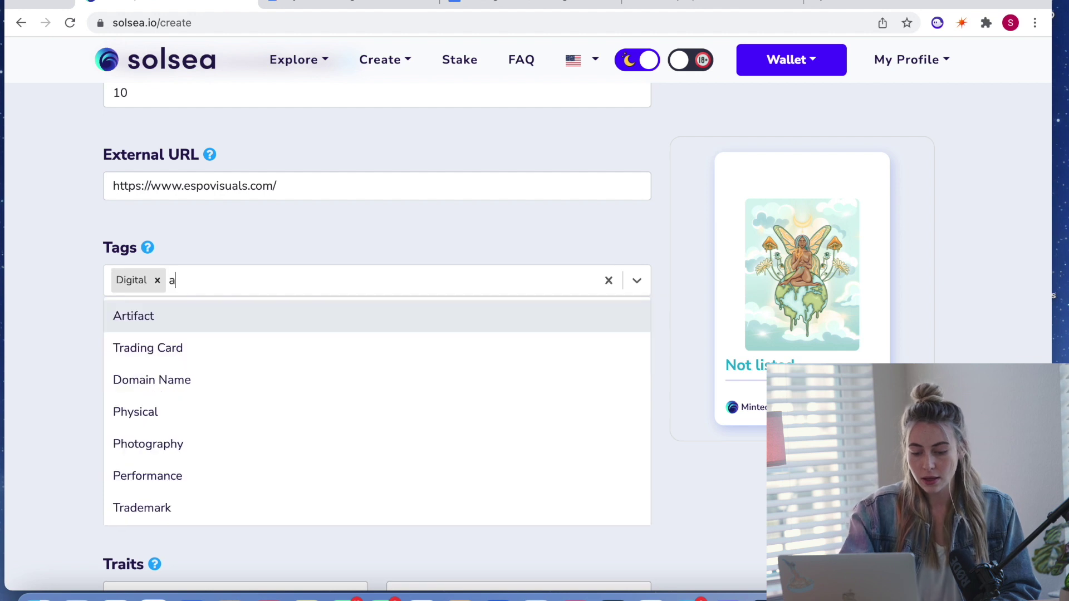
left_click(179, 413)
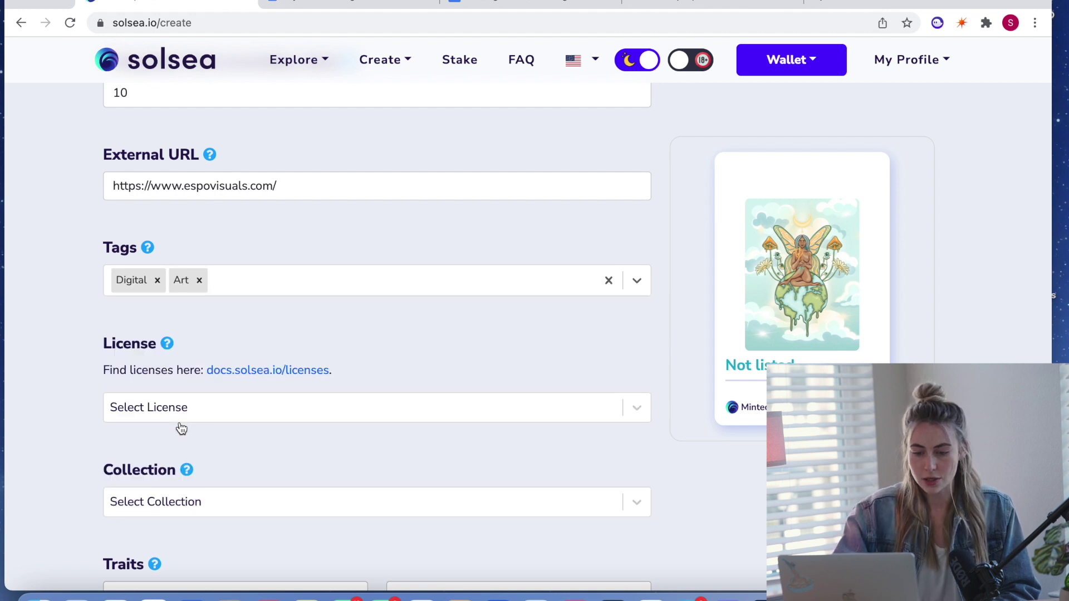
type("dr")
left_click(136, 312)
scroll(339, 332, "down", 2)
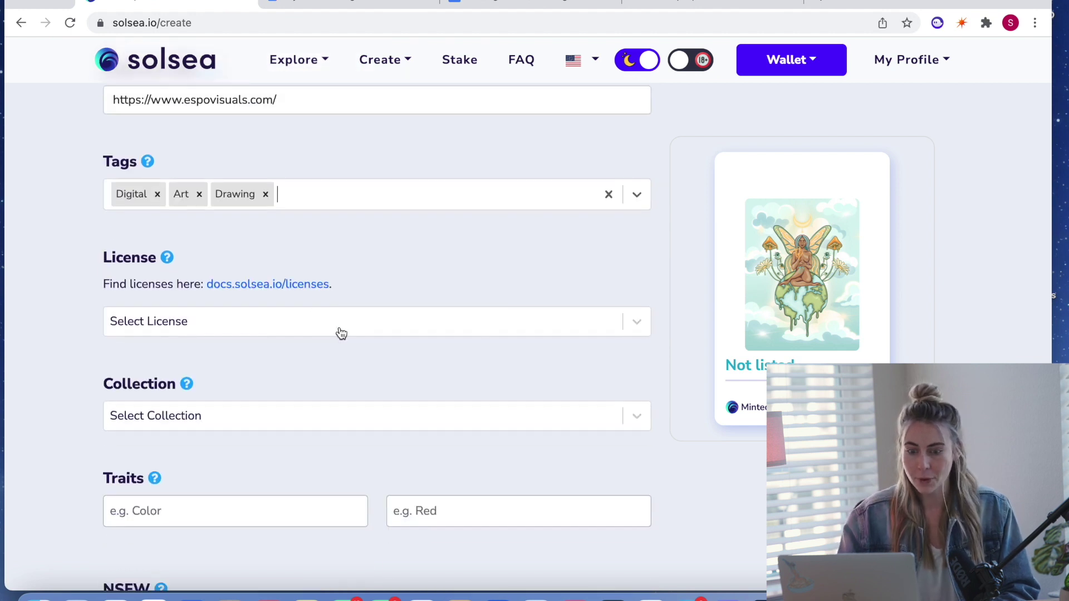
Choose the Public display/Non-Commercial exploitation license.
scroll(310, 319, "down", 1)
left_click(313, 311)
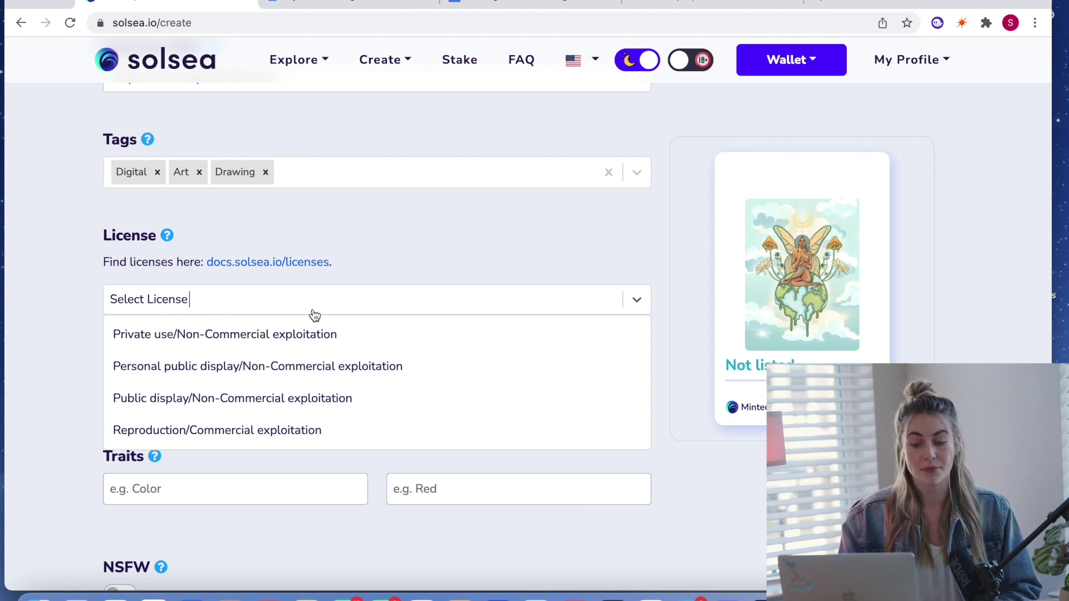
left_click(302, 403)
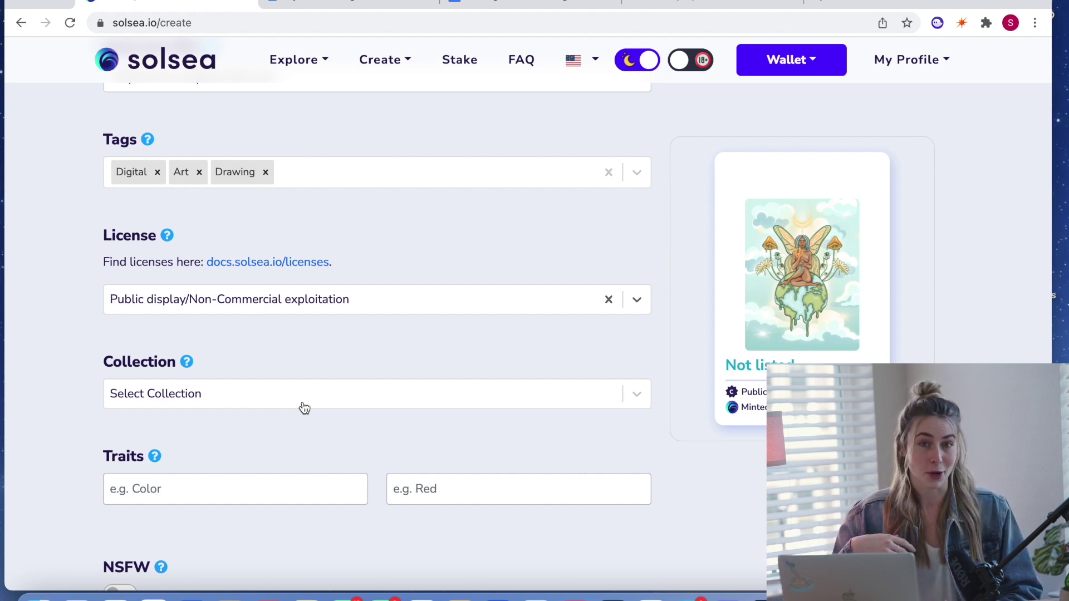
Place the NFT in the Point Of Departure collection.
scroll(304, 408, "down", 2)
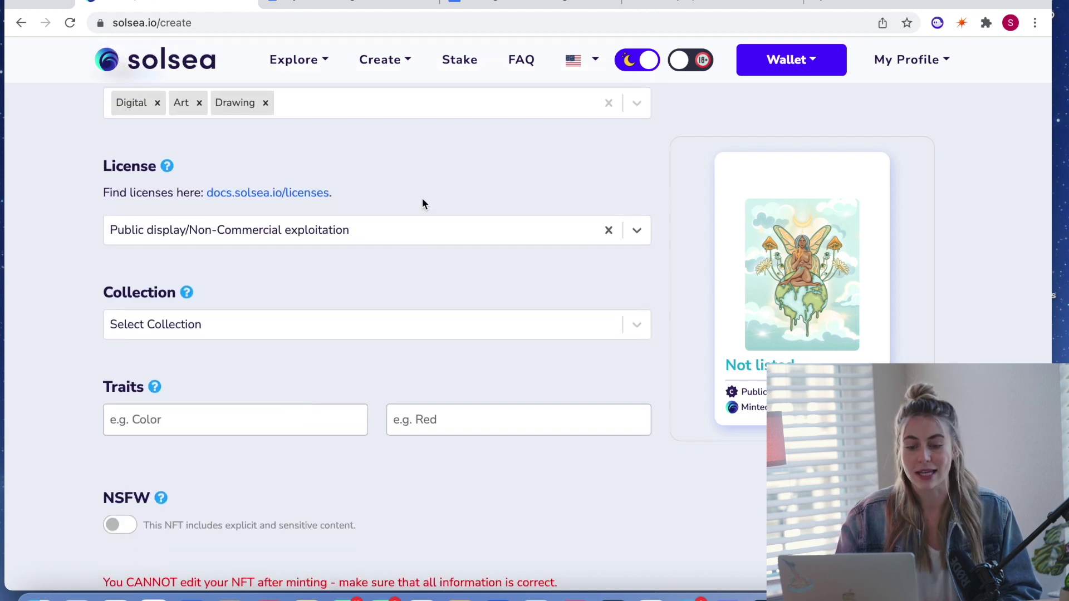
scroll(396, 286, "down", 3)
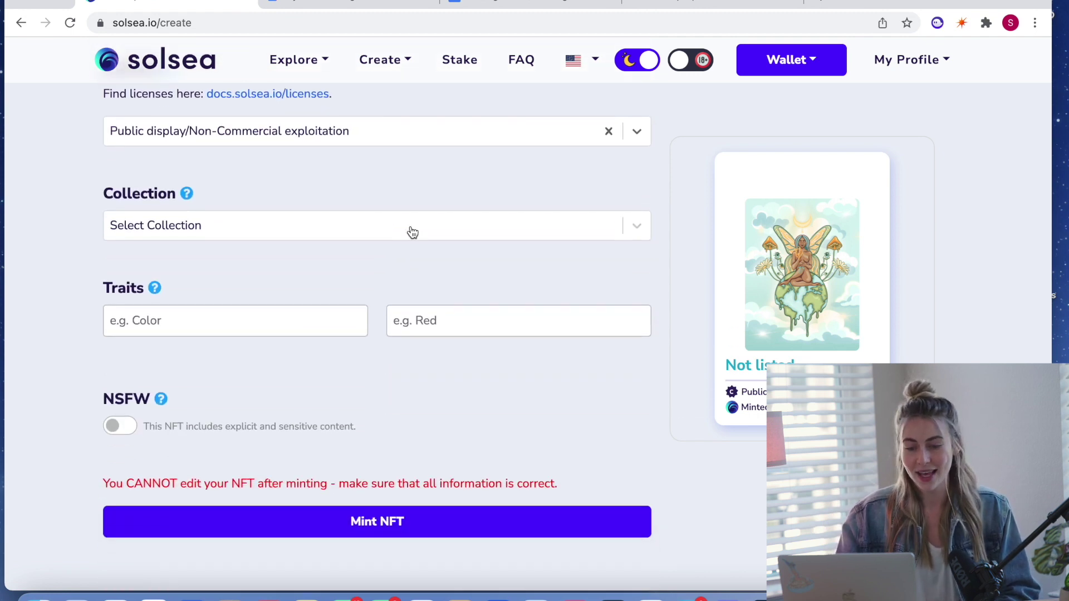
left_click(412, 231)
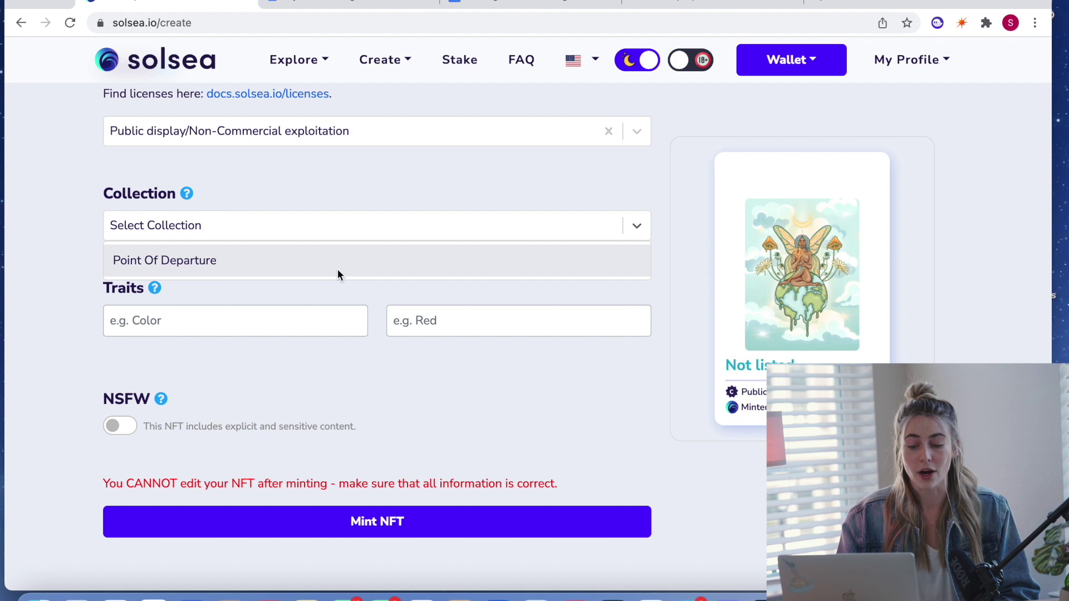
left_click(266, 266)
scroll(266, 267, "up", 2)
scroll(267, 267, "down", 2)
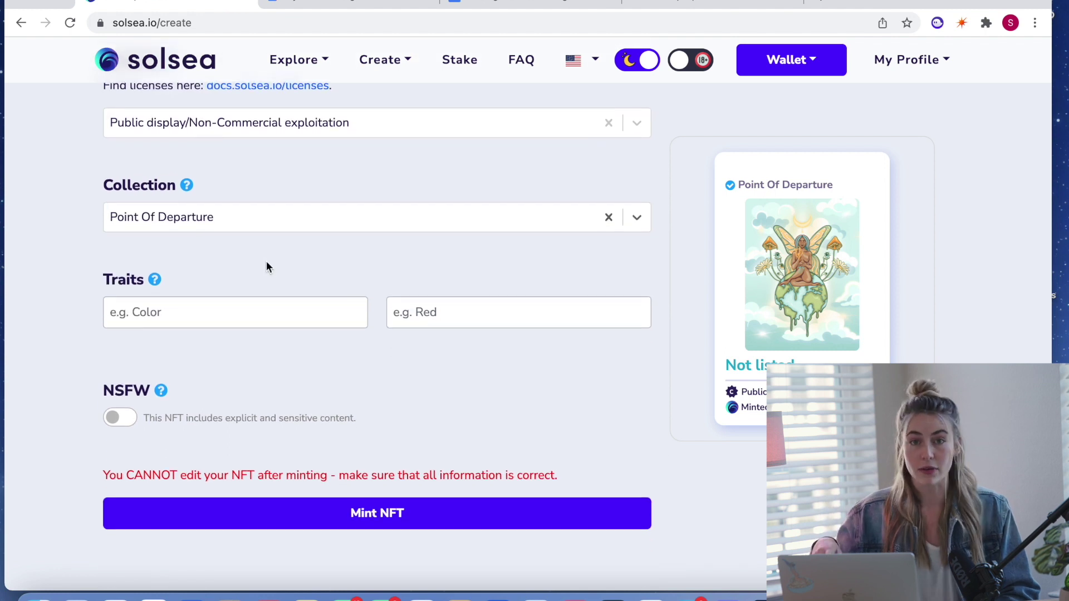
scroll(266, 267, "down", 2)
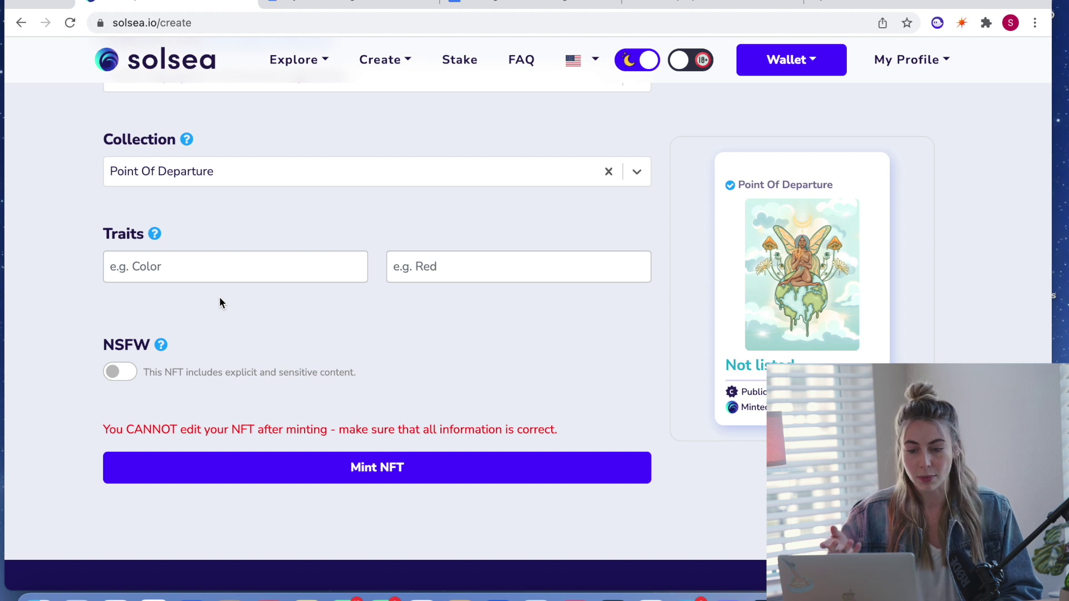
Switch on the NSFW toggle to mark the NFT as explicit, sensitive content.
scroll(220, 302, "down", 1)
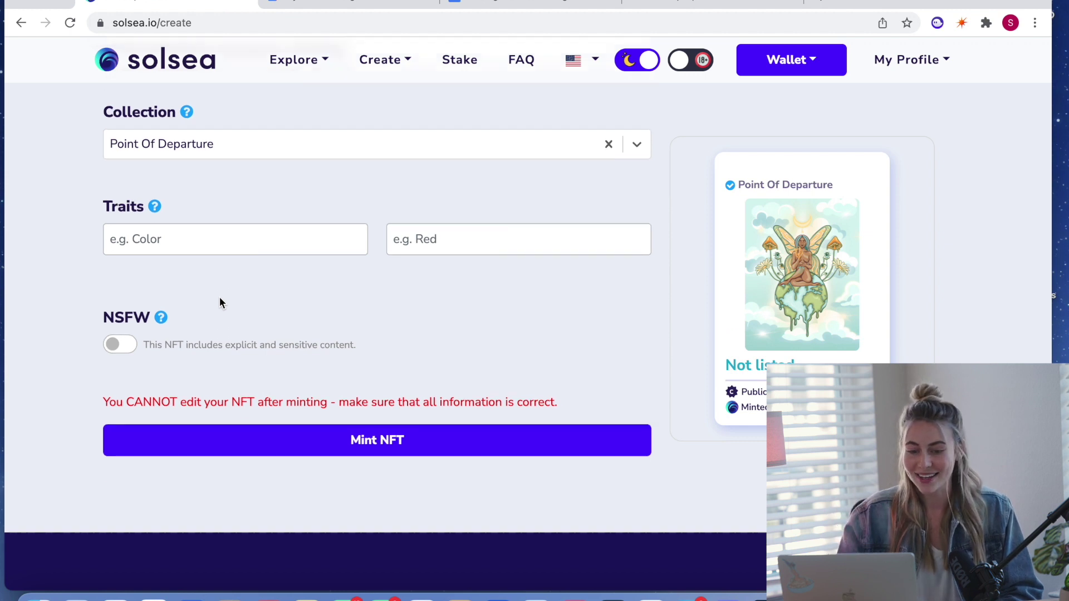
scroll(219, 302, "down", 1)
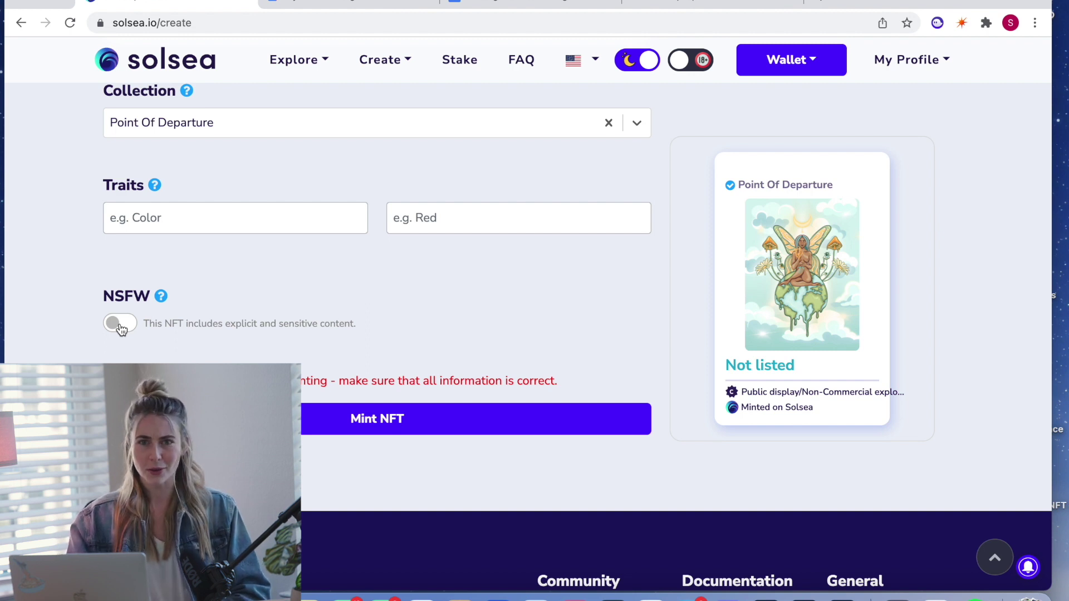
left_click(119, 327)
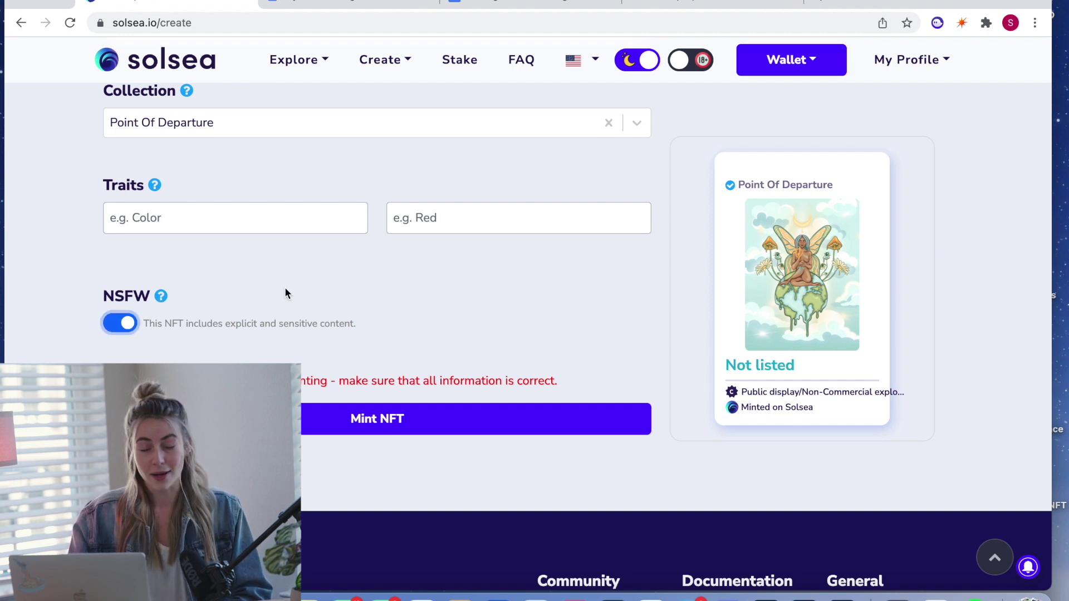
scroll(130, 317, "down", 3)
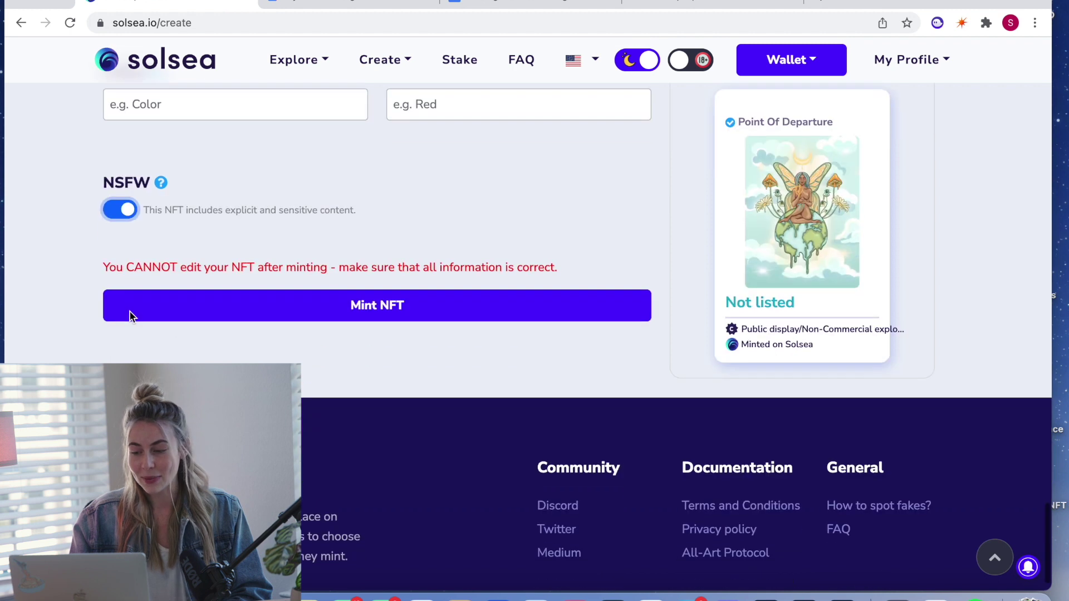
scroll(618, 179, "down", 1)
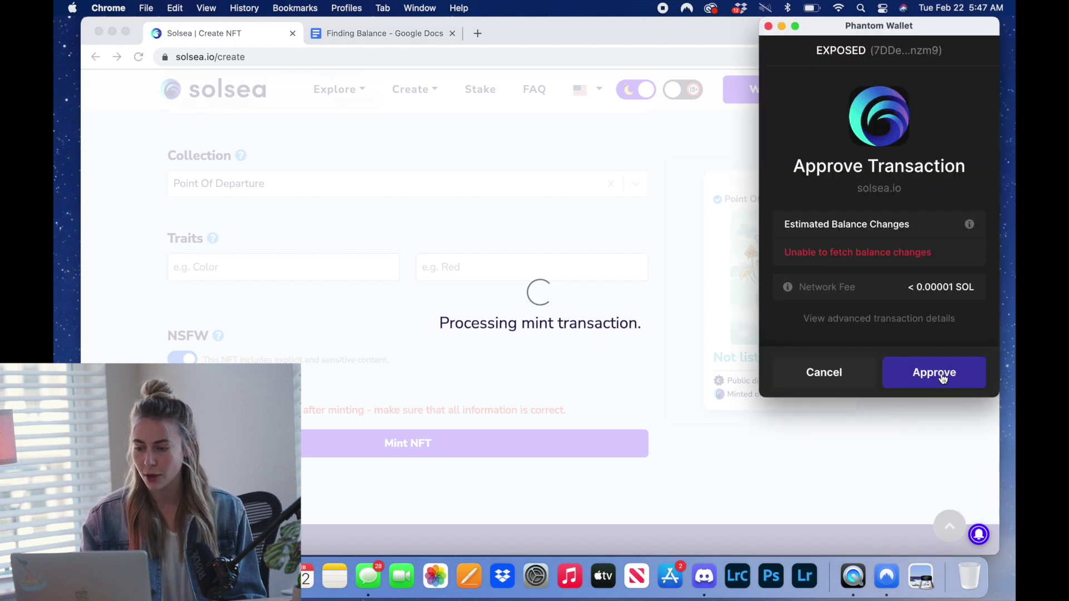
Approve both the original and retried mint transactions in Phantom Wallet.
left_click(943, 379)
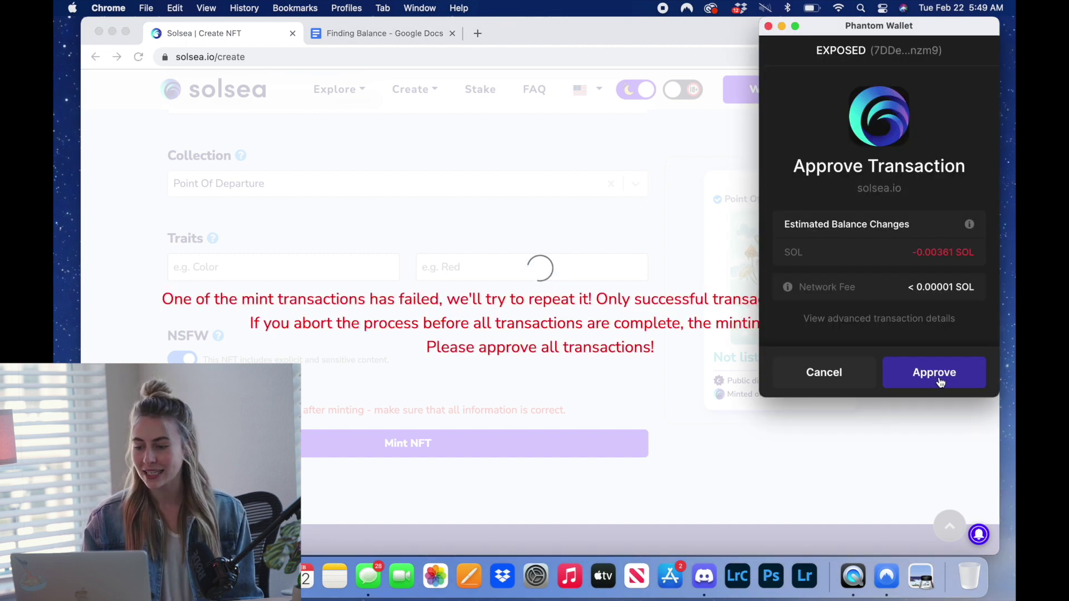
left_click(937, 380)
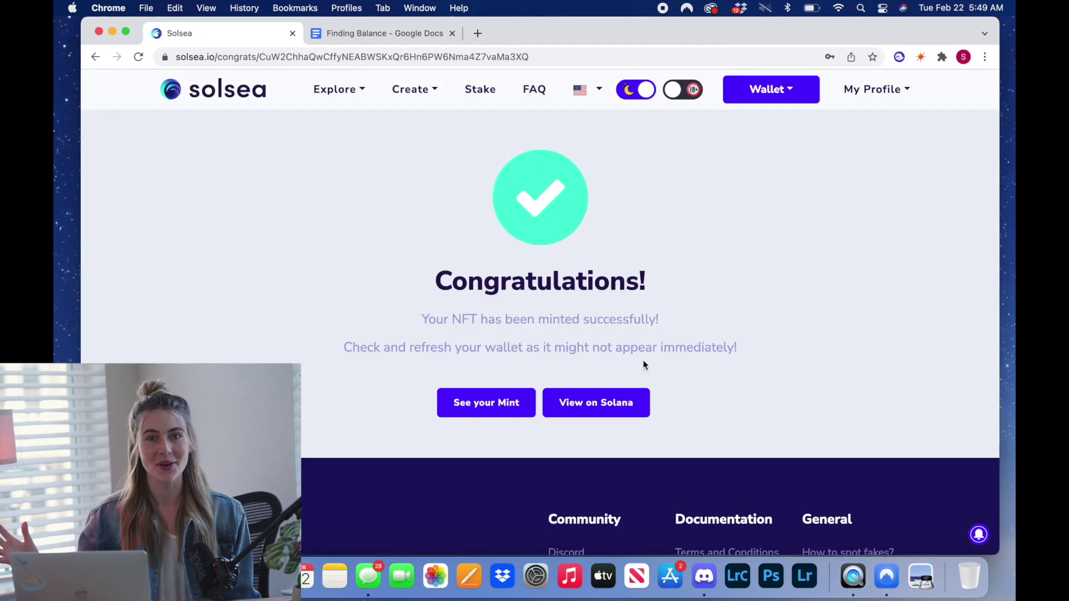